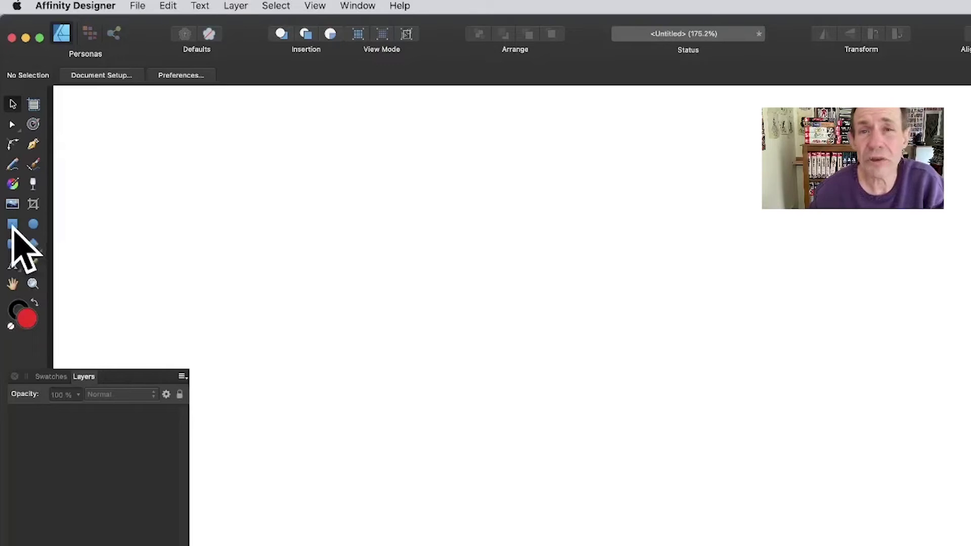
Draw a large red rectangle and a smaller red ellipse overlapping its left edge
{"action": "left_click", "coordinate": [9, 225]}
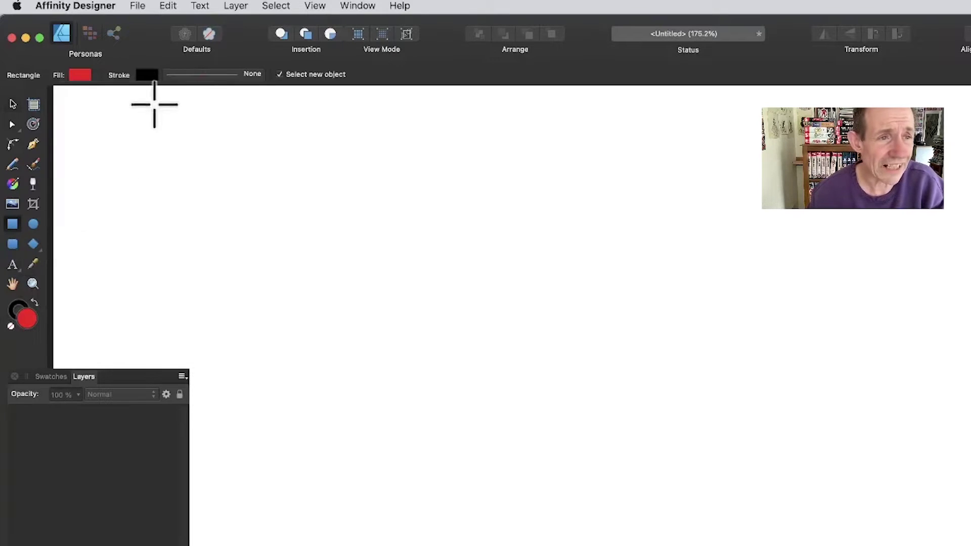
{"action": "mouse_move", "coordinate": [111, 112]}
{"action": "left_mouse_down"}
{"action": "mouse_move", "coordinate": [529, 462]}
{"action": "mouse_move", "coordinate": [670, 472]}
{"action": "left_mouse_up"}
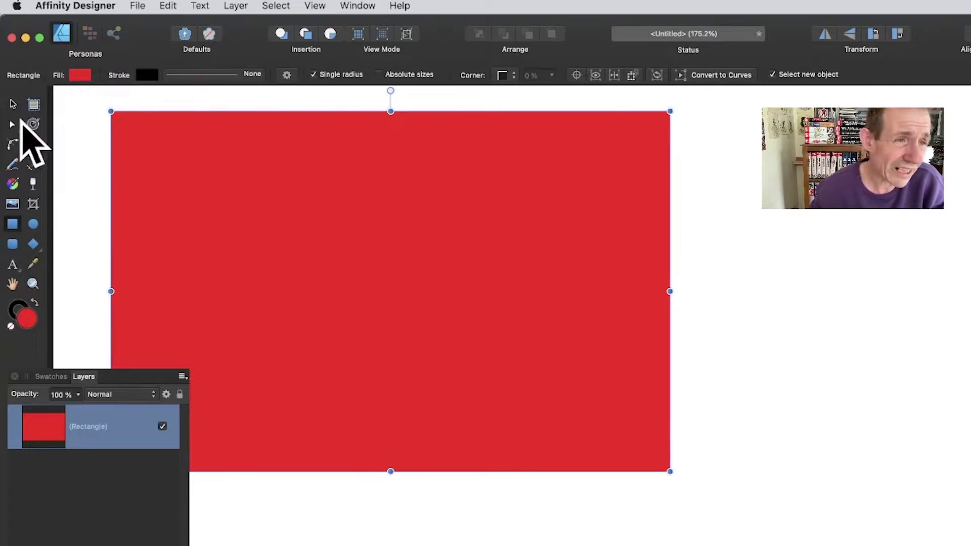
{"action": "left_click", "coordinate": [34, 224]}
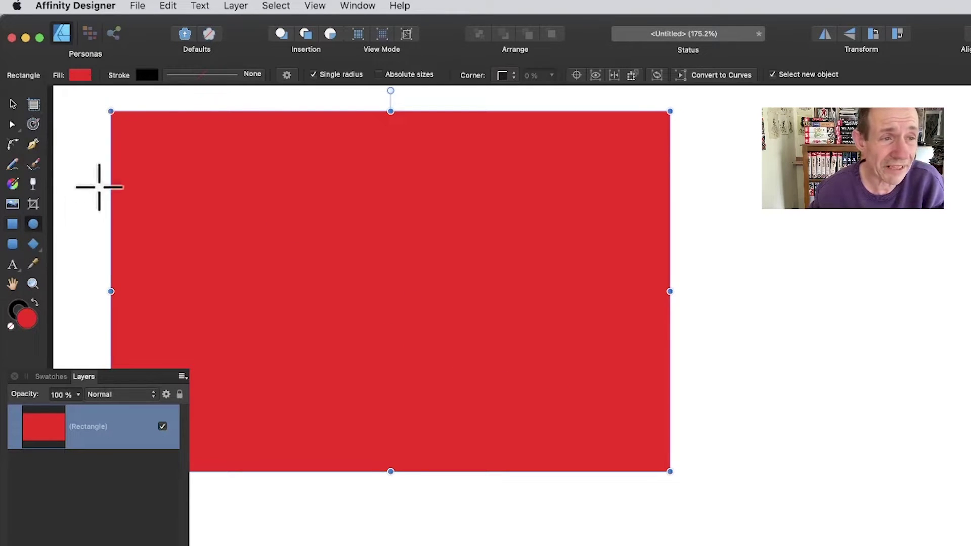
{"action": "left_click_drag", "start_coordinate": [65, 167], "coordinate": [237, 330]}
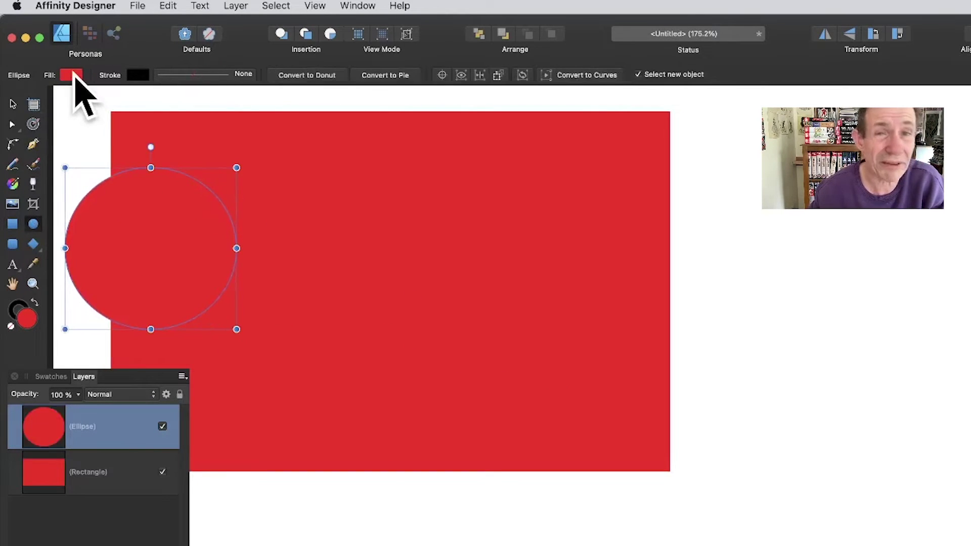
Fill the ellipse with light green and move it up near the rectangle's upper-left corner
{"action": "left_click", "coordinate": [73, 75]}
{"action": "left_click_drag", "start_coordinate": [148, 199], "coordinate": [181, 188]}
{"action": "left_click", "coordinate": [13, 104]}
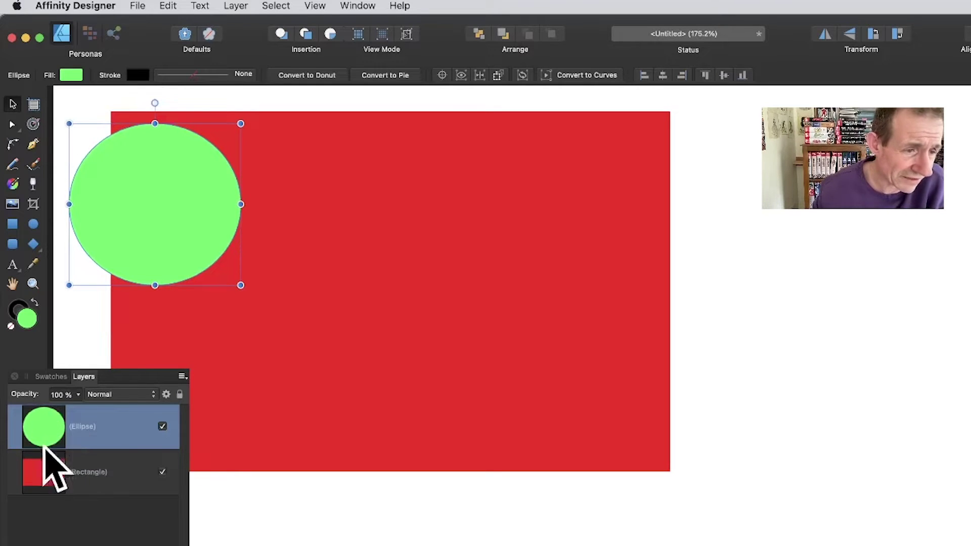
Reorder the green ellipse below and back above the rectangle, and nest it in the rectangle as a mask
{"action": "left_click_drag", "start_coordinate": [49, 433], "coordinate": [48, 492]}
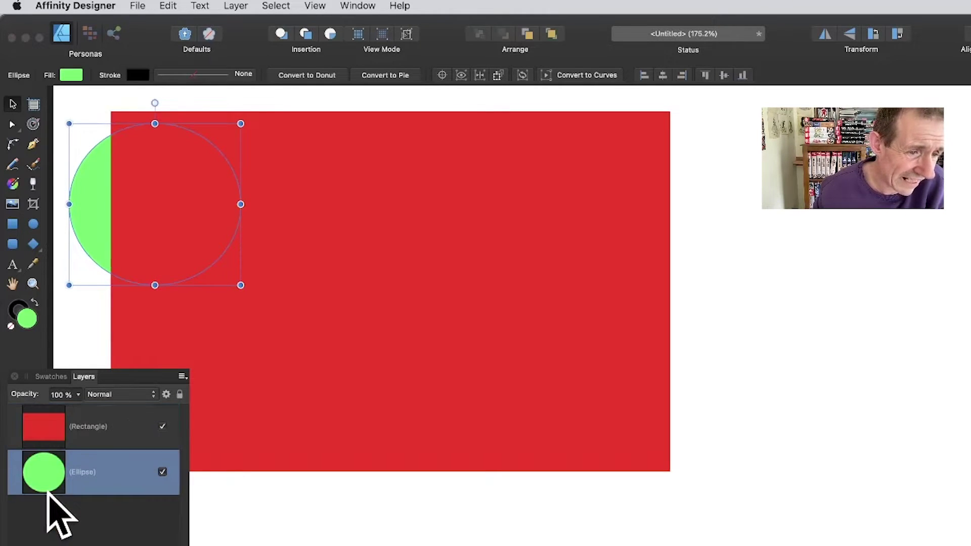
{"action": "left_click_drag", "start_coordinate": [54, 455], "coordinate": [49, 408]}
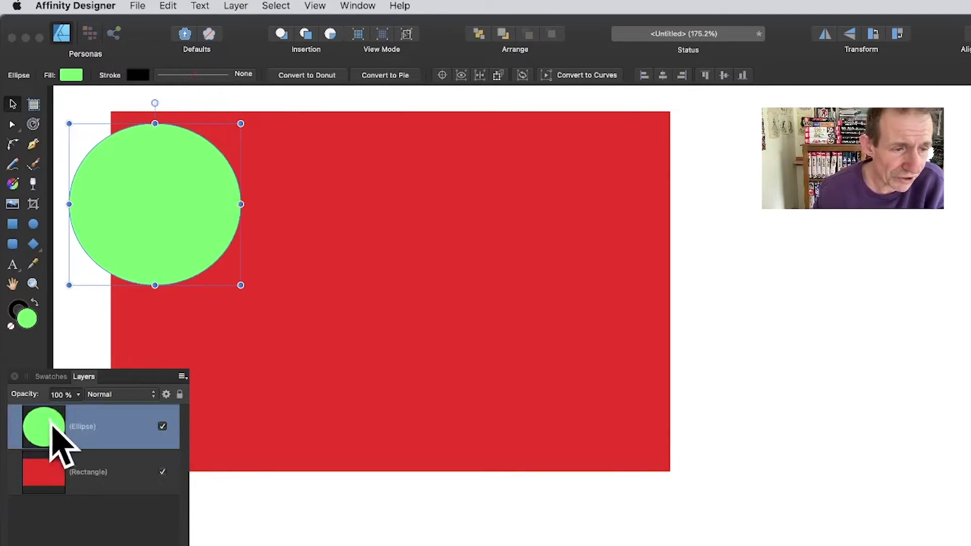
{"action": "left_click_drag", "start_coordinate": [50, 430], "coordinate": [66, 466]}
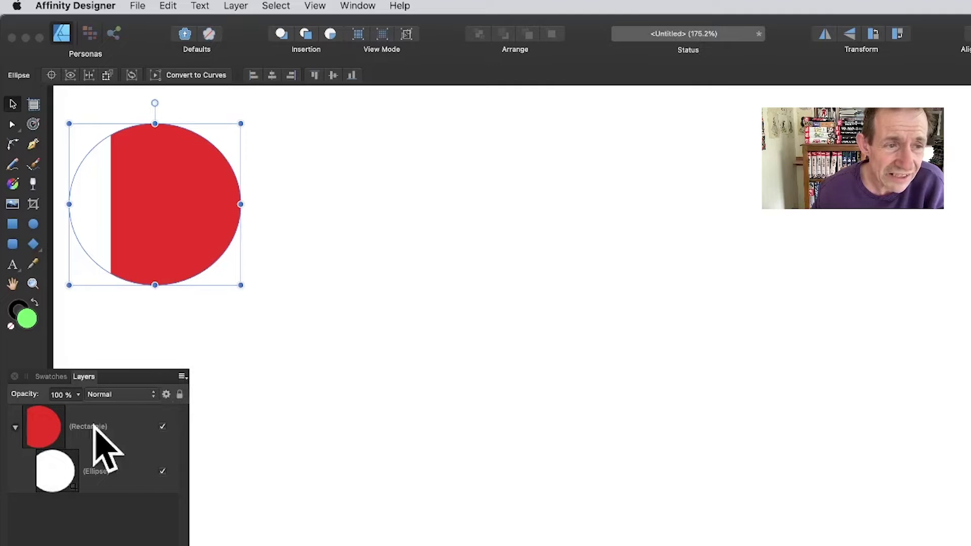
Move and resize the mask ellipse on its own until it is a tall oval lying fully inside the rectangle
{"action": "left_click_drag", "start_coordinate": [163, 194], "coordinate": [305, 263]}
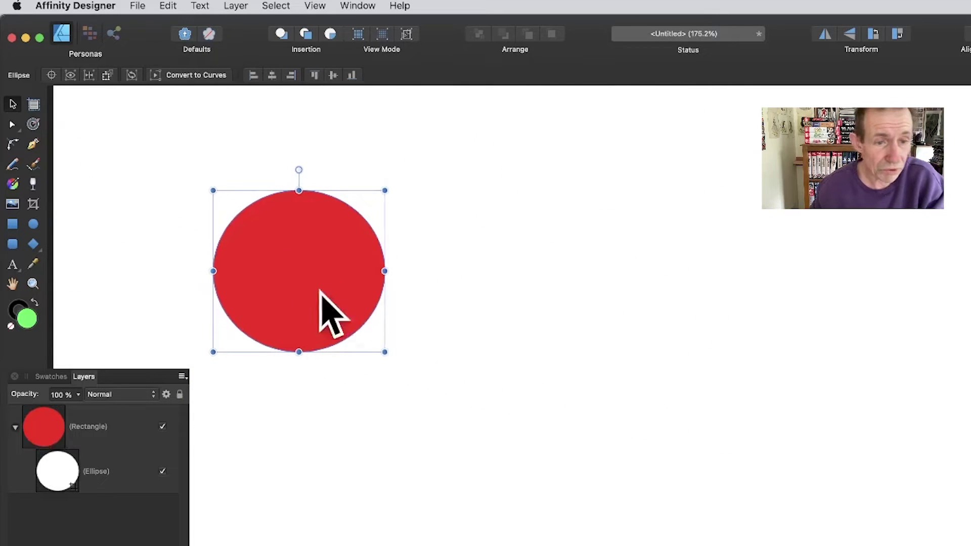
{"action": "left_click_drag", "start_coordinate": [383, 350], "coordinate": [616, 545]}
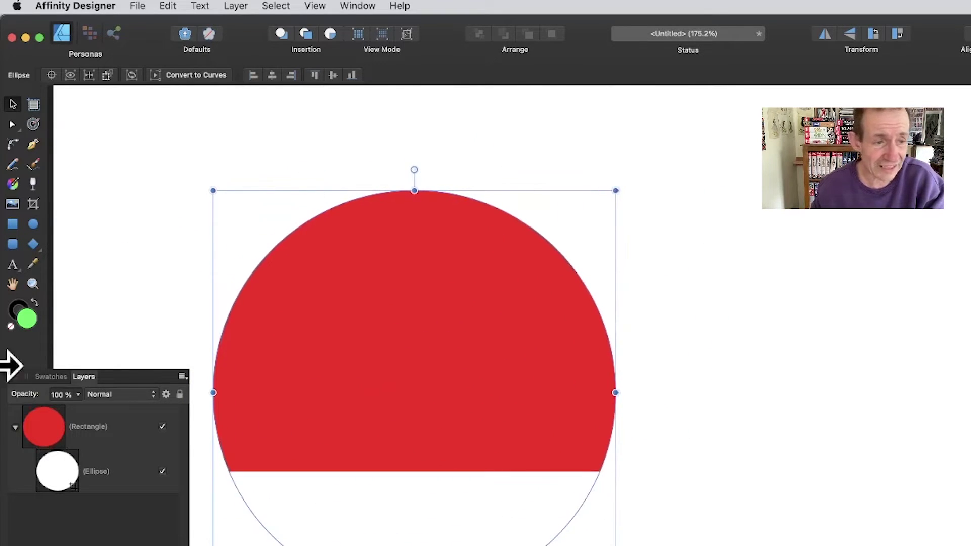
{"action": "left_click", "coordinate": [65, 476]}
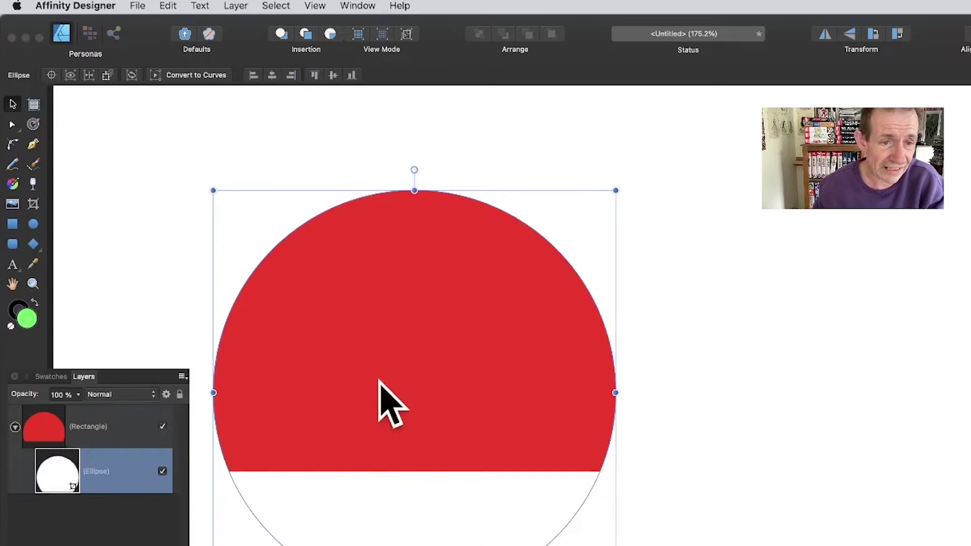
{"action": "left_click_drag", "start_coordinate": [379, 399], "coordinate": [310, 271]}
{"action": "left_click_drag", "start_coordinate": [543, 463], "coordinate": [364, 325]}
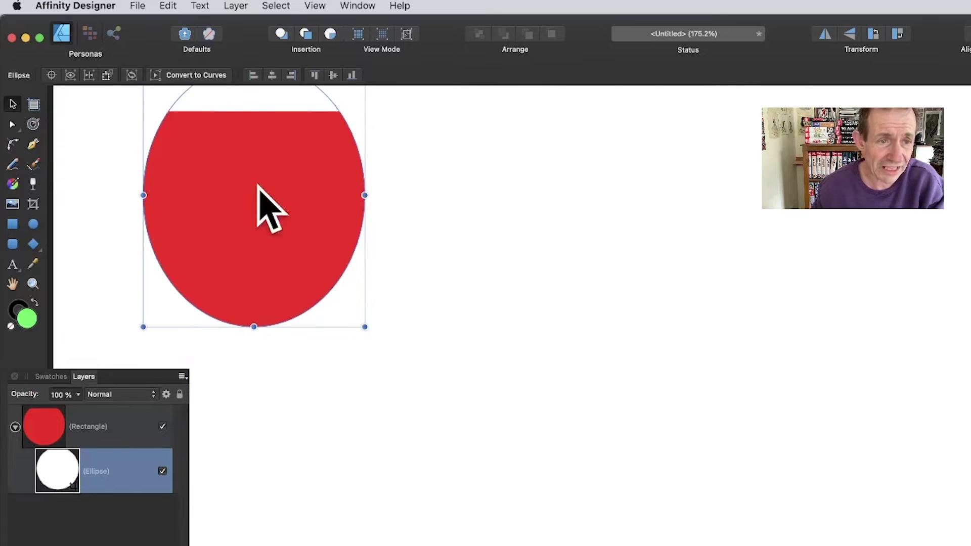
{"action": "left_click_drag", "start_coordinate": [264, 211], "coordinate": [283, 241]}
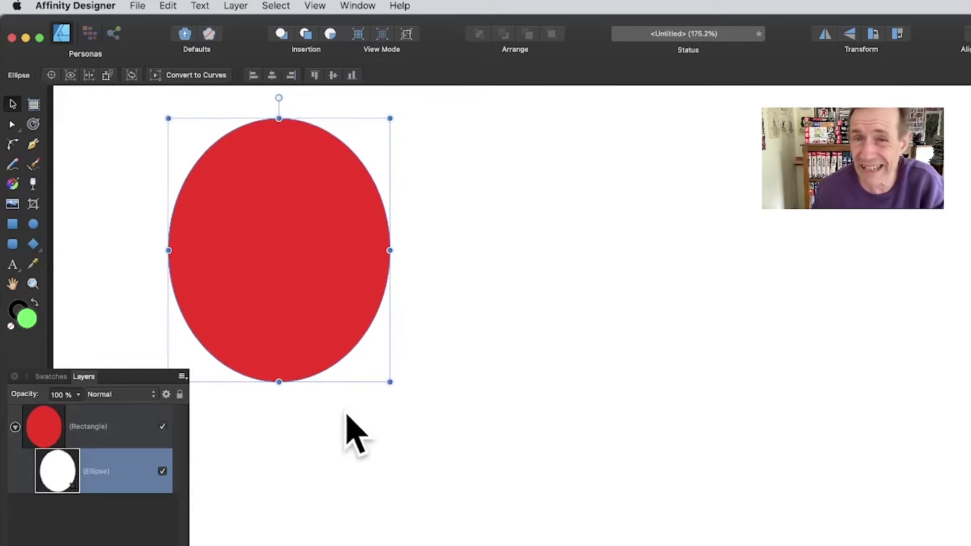
Select the masked rectangle, scale it down together with its mask and move both slightly to the right
{"action": "left_click", "coordinate": [49, 424]}
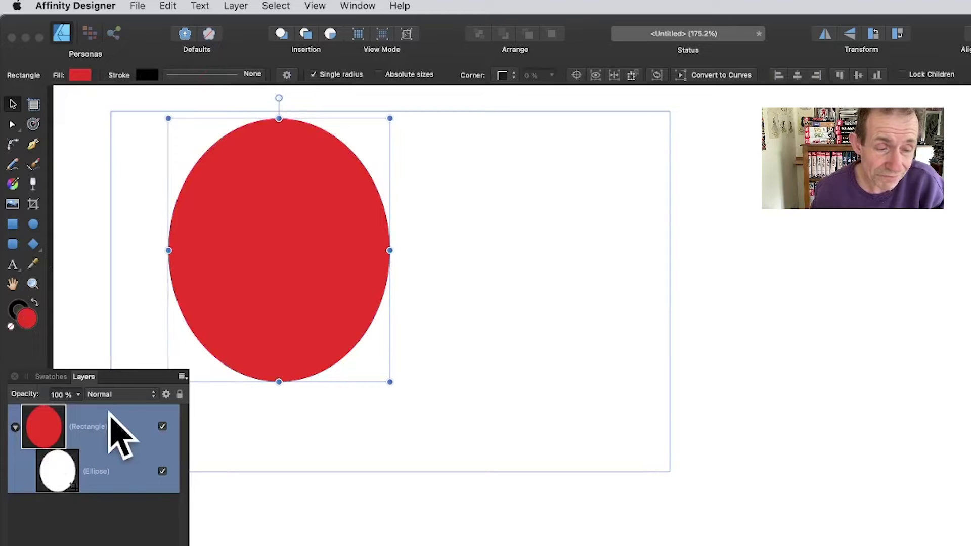
{"action": "left_click_drag", "start_coordinate": [388, 379], "coordinate": [352, 310]}
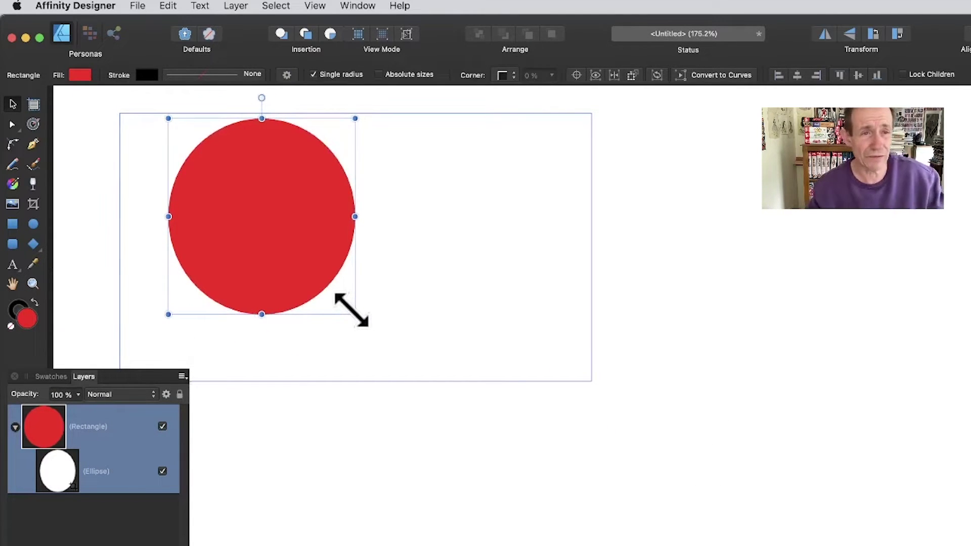
{"action": "left_click_drag", "start_coordinate": [297, 186], "coordinate": [347, 186]}
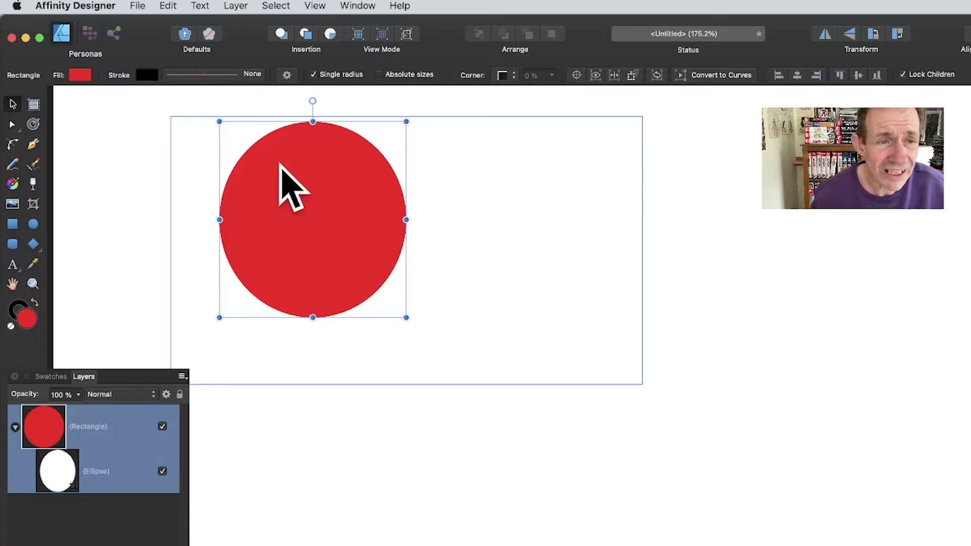
With Lock Children enabled, move the rectangle around behind its stationary ellipse mask
{"action": "left_click_drag", "start_coordinate": [316, 206], "coordinate": [225, 180]}
{"action": "left_click", "coordinate": [617, 229]}
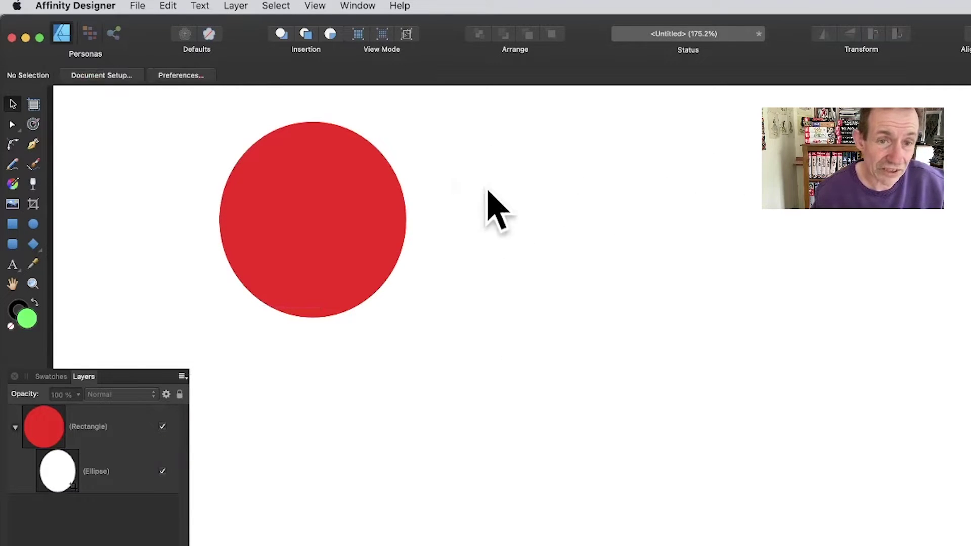
{"action": "left_click", "coordinate": [300, 225]}
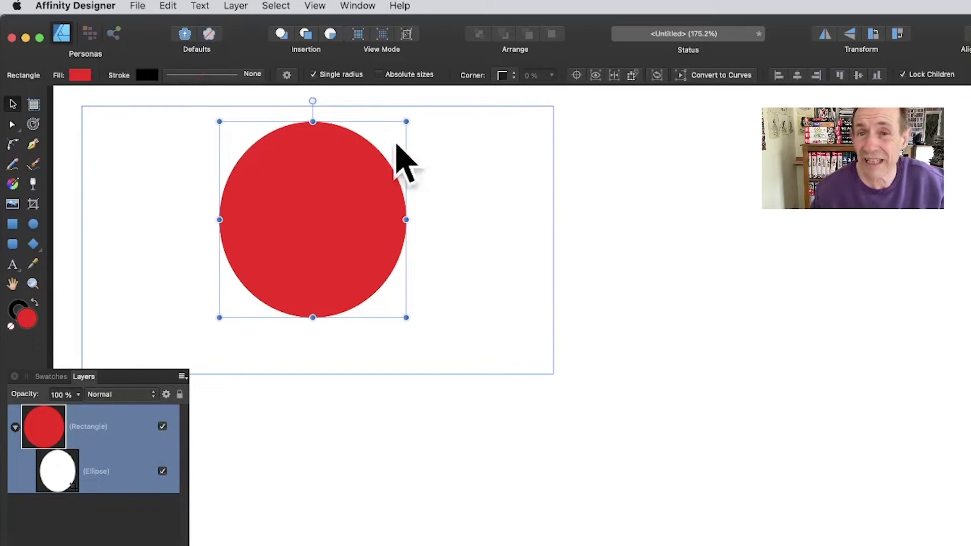
{"action": "left_click_drag", "start_coordinate": [289, 225], "coordinate": [296, 174]}
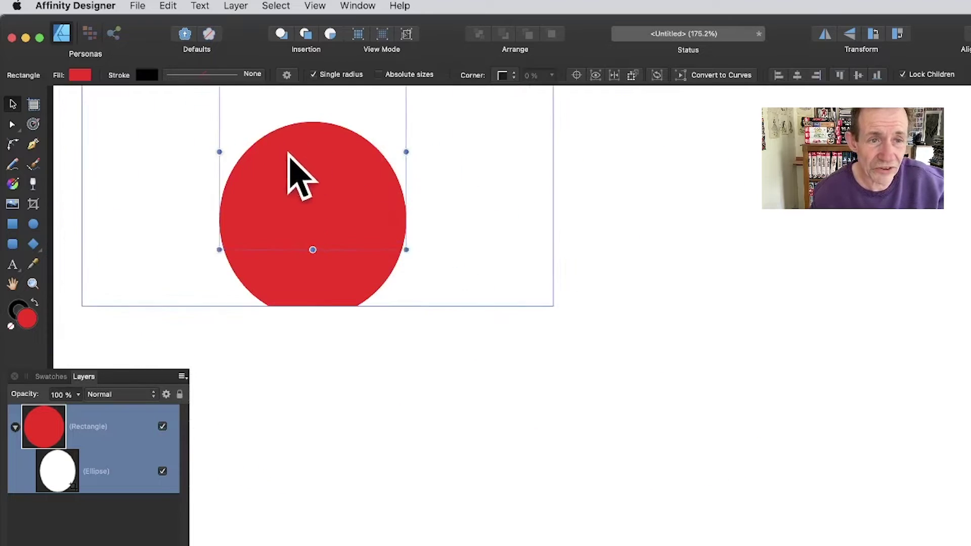
{"action": "left_click_drag", "start_coordinate": [249, 126], "coordinate": [526, 195]}
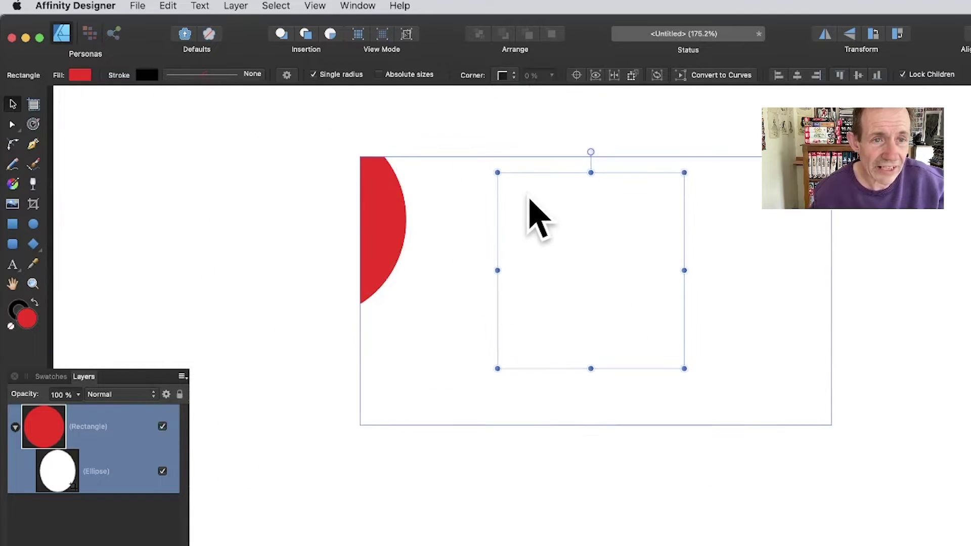
{"action": "left_click_drag", "start_coordinate": [551, 226], "coordinate": [395, 114]}
{"action": "left_click_drag", "start_coordinate": [304, 221], "coordinate": [256, 260]}
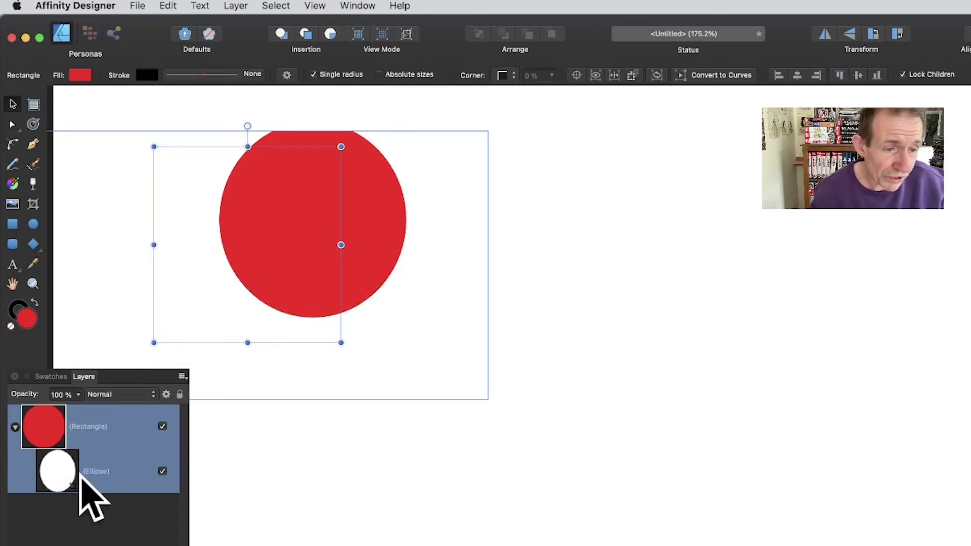
Temporarily hide the ellipse mask to move the whole rectangle down and right, and turn Lock Children off
{"action": "left_click", "coordinate": [162, 471]}
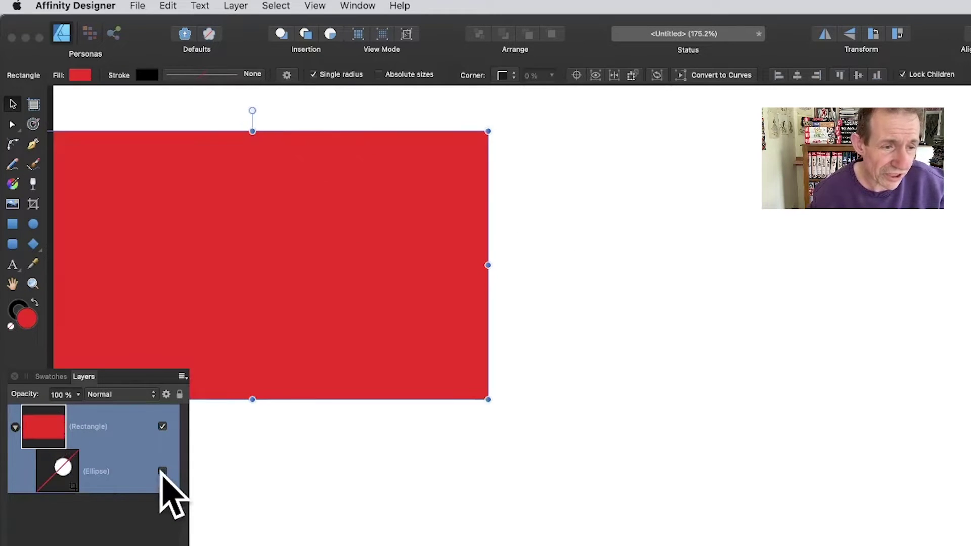
{"action": "left_click_drag", "start_coordinate": [280, 232], "coordinate": [371, 258]}
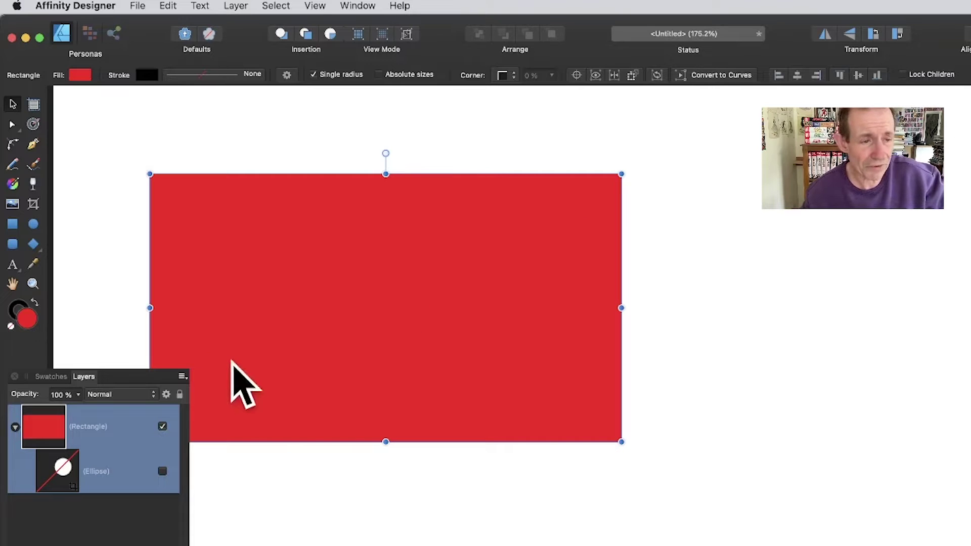
{"action": "left_click", "coordinate": [162, 472]}
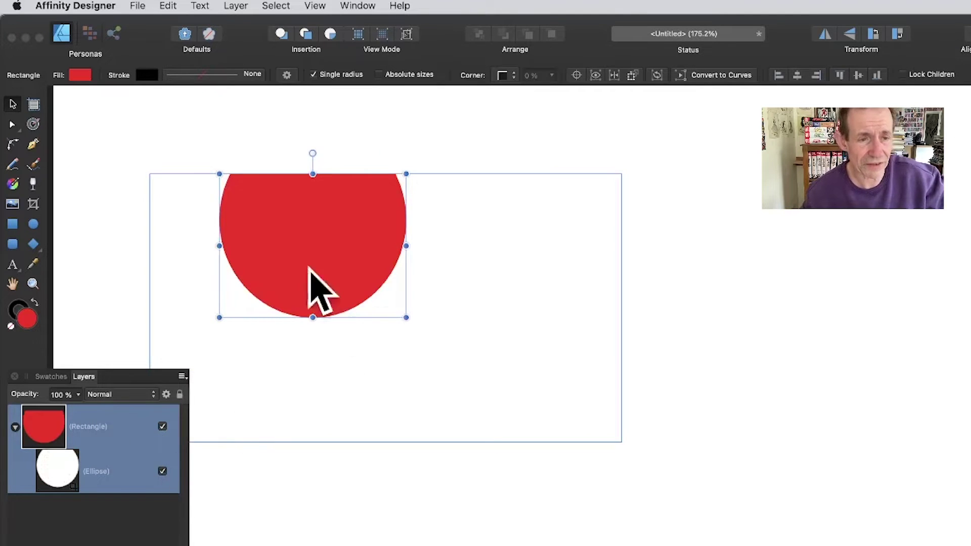
{"action": "mouse_move", "coordinate": [308, 267]}
{"action": "left_mouse_down"}
{"action": "mouse_move", "coordinate": [165, 175]}
{"action": "mouse_move", "coordinate": [306, 266]}
{"action": "left_mouse_up"}
Move only the mask ellipse to the rectangle's lower edge and back up over its upper edge
{"action": "left_click", "coordinate": [59, 474]}
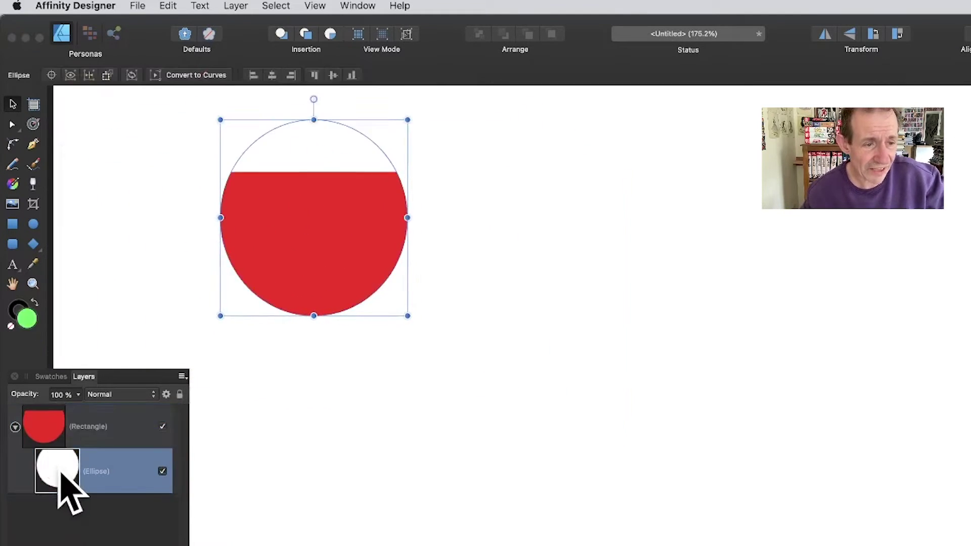
{"action": "left_click_drag", "start_coordinate": [268, 192], "coordinate": [490, 405]}
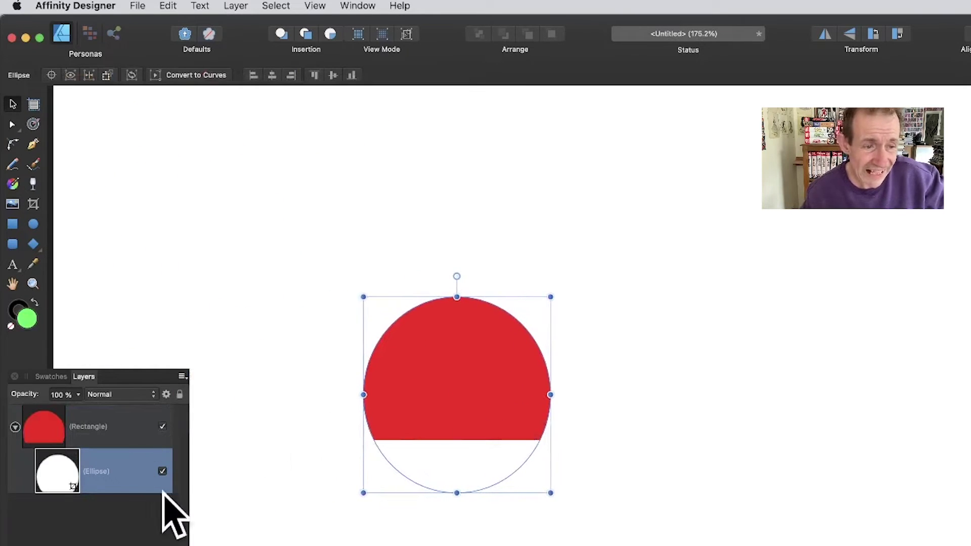
{"action": "left_click_drag", "start_coordinate": [490, 448], "coordinate": [364, 256]}
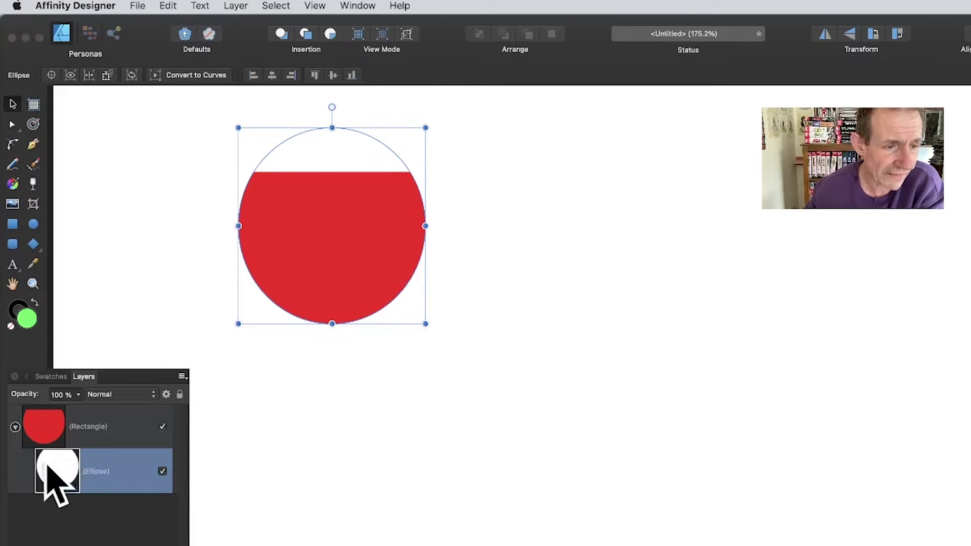
Release and reapply the ellipse mask, and enlarge and shift it to overhang the rectangle's upper, lower and left edges
{"action": "left_click_drag", "start_coordinate": [47, 464], "coordinate": [47, 415]}
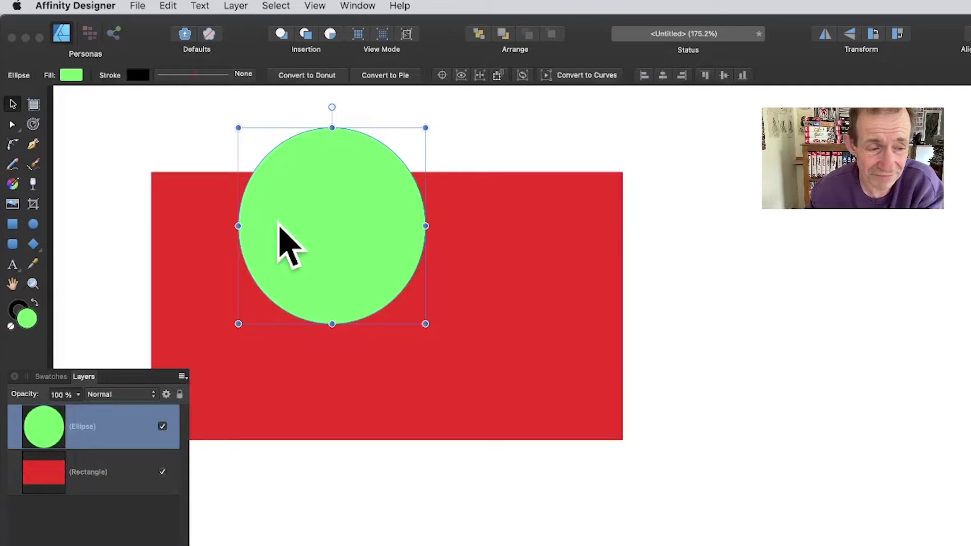
{"action": "left_click_drag", "start_coordinate": [43, 407], "coordinate": [51, 463]}
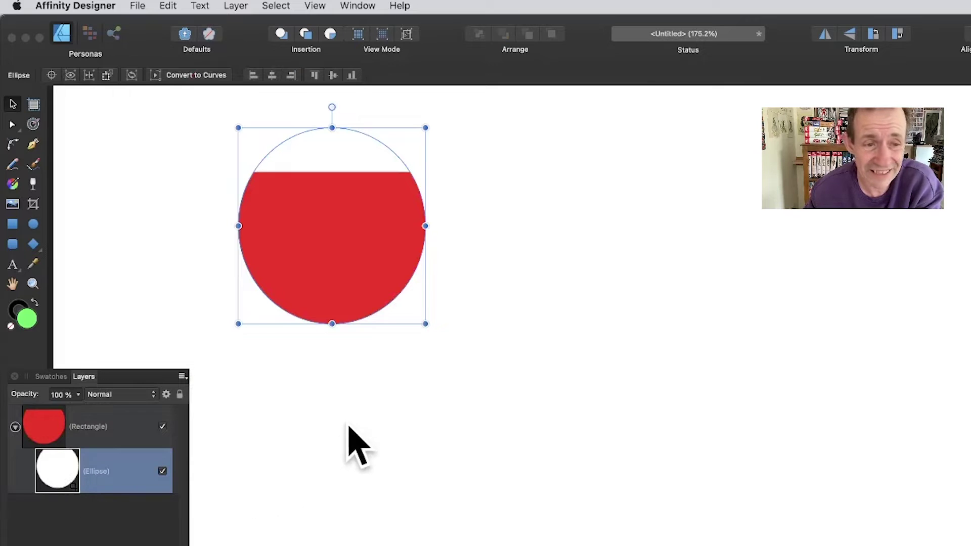
{"action": "left_click_drag", "start_coordinate": [425, 324], "coordinate": [552, 457]}
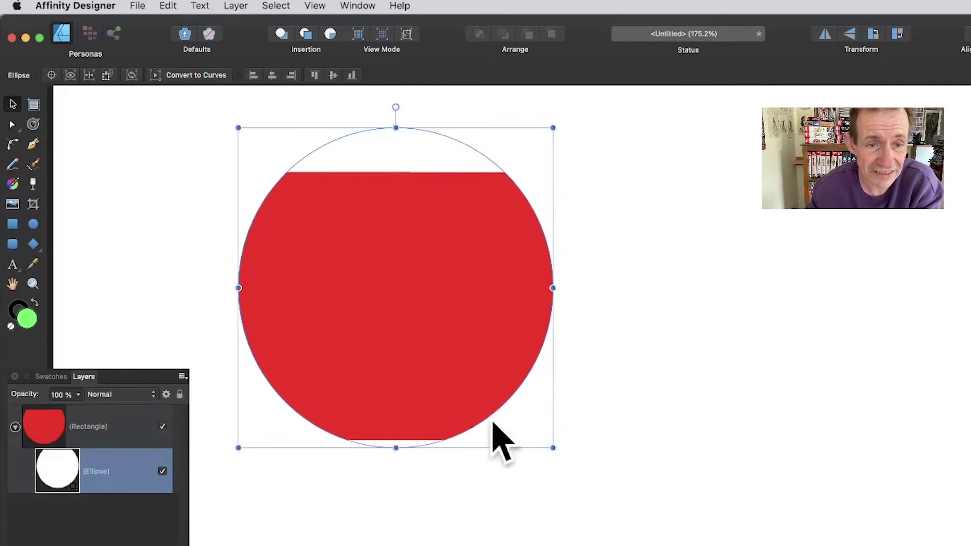
{"action": "left_click_drag", "start_coordinate": [414, 352], "coordinate": [298, 364]}
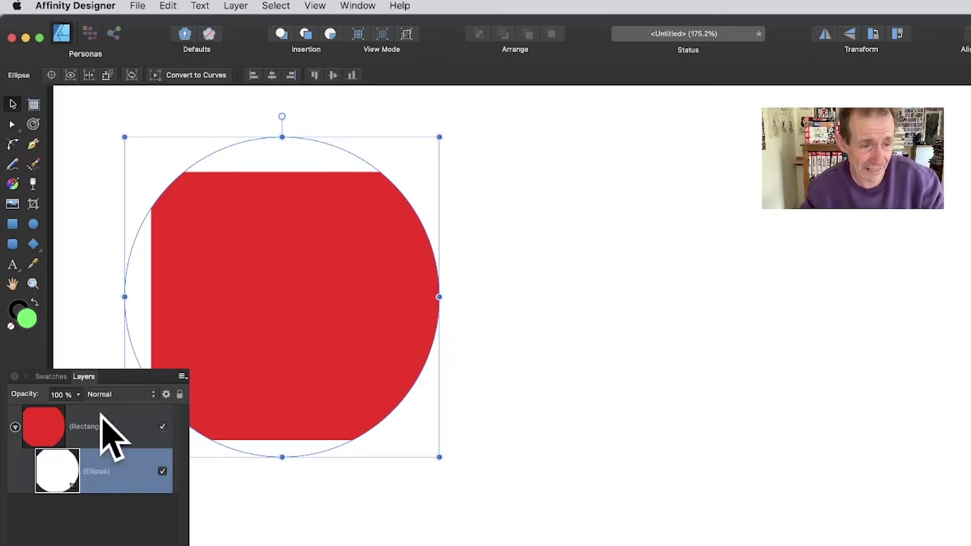
Duplicate the mask ellipse, offset the copy down and right so the overlap forms a leaf shape, and select the parent rectangle
{"action": "left_click_drag", "start_coordinate": [283, 337], "coordinate": [433, 414]}
{"action": "key", "text": "super+j"}
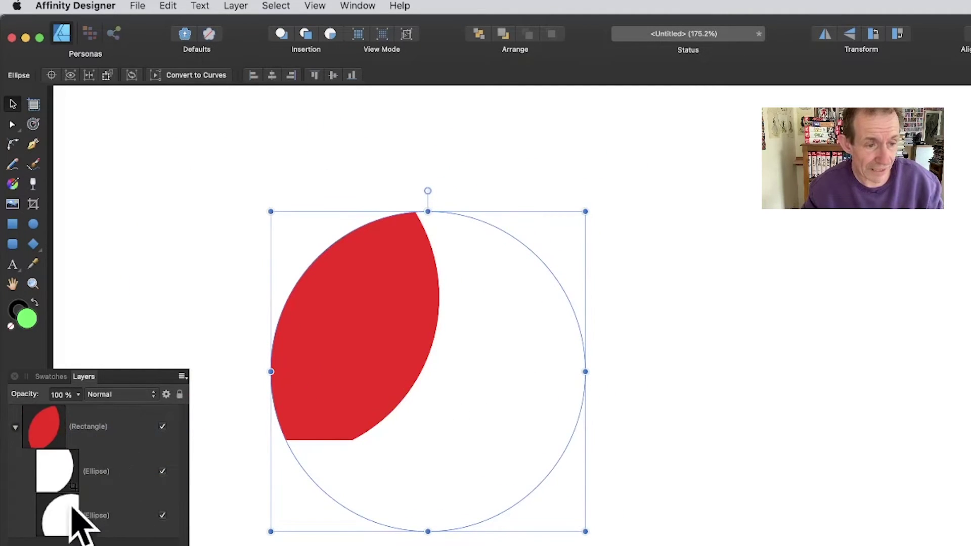
{"action": "left_click_drag", "start_coordinate": [367, 332], "coordinate": [447, 401]}
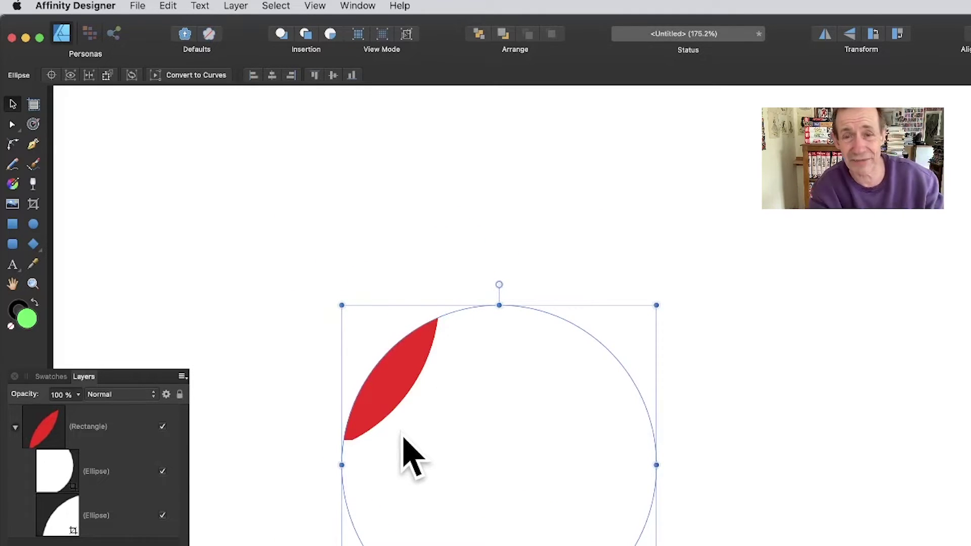
{"action": "left_click_drag", "start_coordinate": [382, 397], "coordinate": [316, 377]}
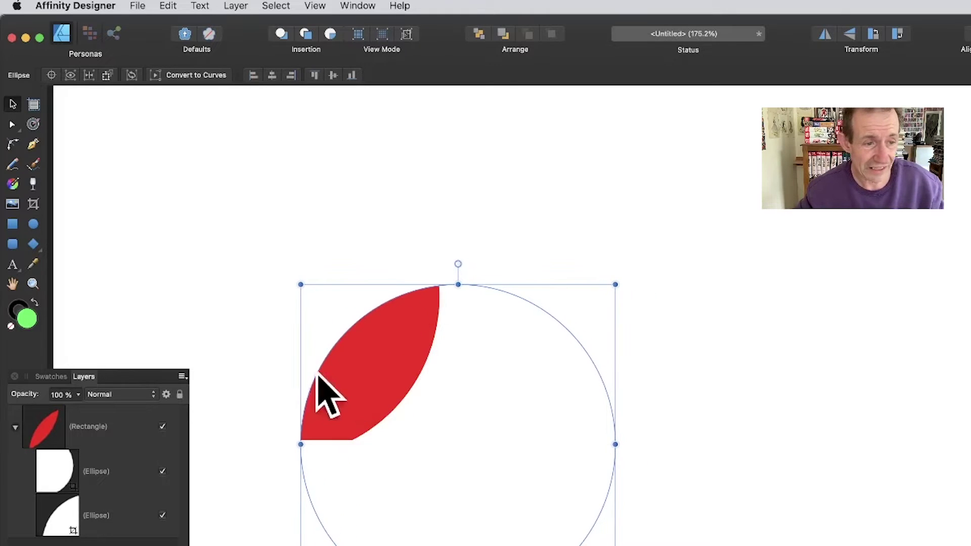
{"action": "left_click", "coordinate": [99, 430]}
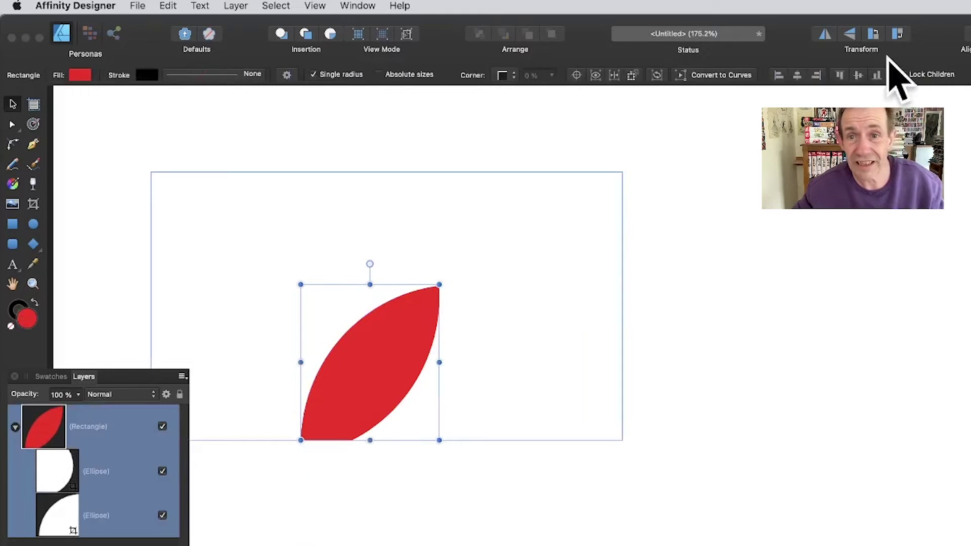
Move the leaf-shaped masked rectangle together with its masks left and up, and delete the lower ellipse mask from the layer stack
{"action": "left_click_drag", "start_coordinate": [387, 386], "coordinate": [296, 371]}
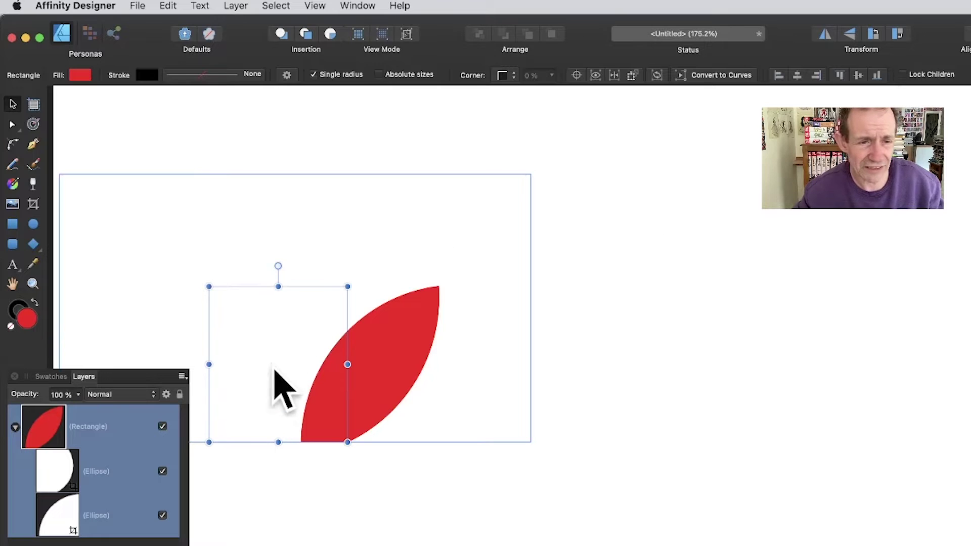
{"action": "left_click_drag", "start_coordinate": [273, 369], "coordinate": [273, 334]}
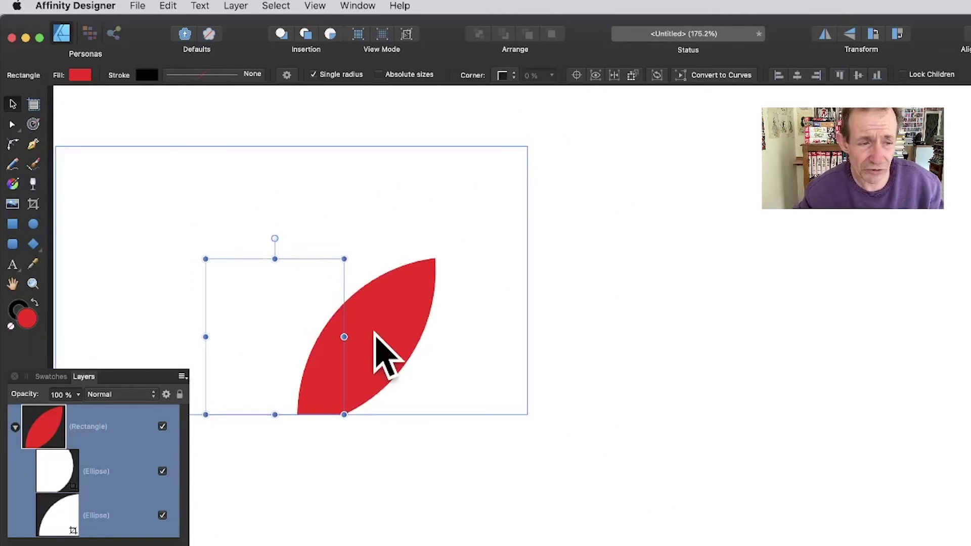
{"action": "left_click", "coordinate": [67, 514]}
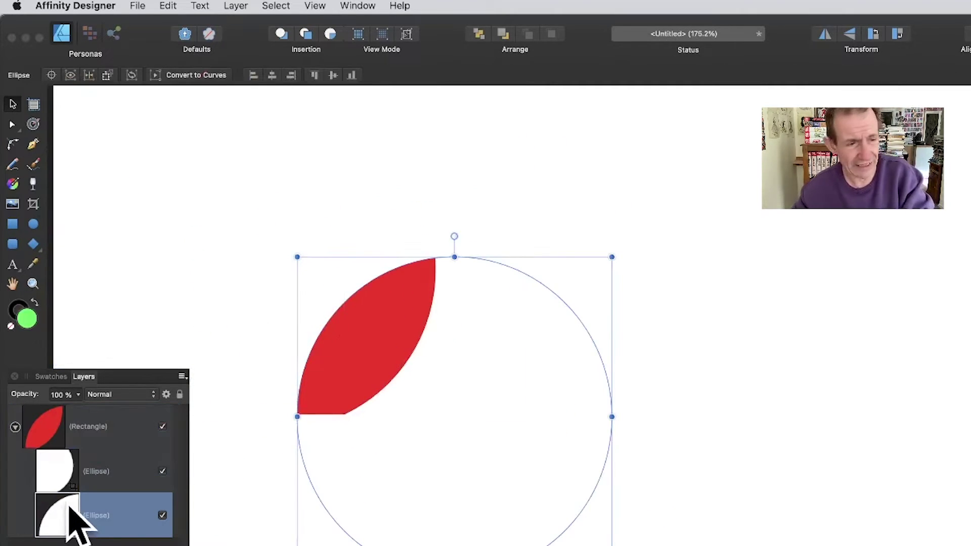
{"action": "key", "text": "Delete"}
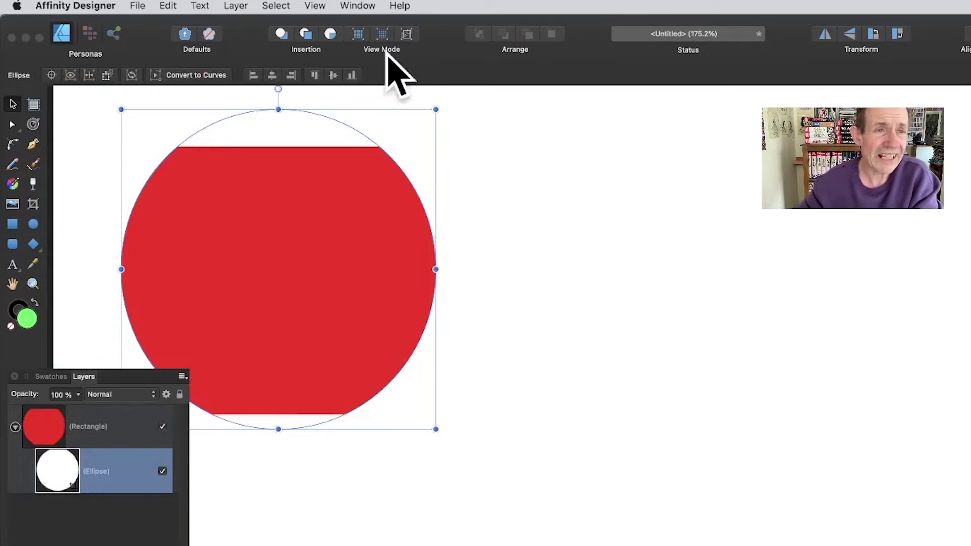
Release the remaining ellipse mask by moving it outside the rectangle
{"action": "left_click", "coordinate": [238, 5]}
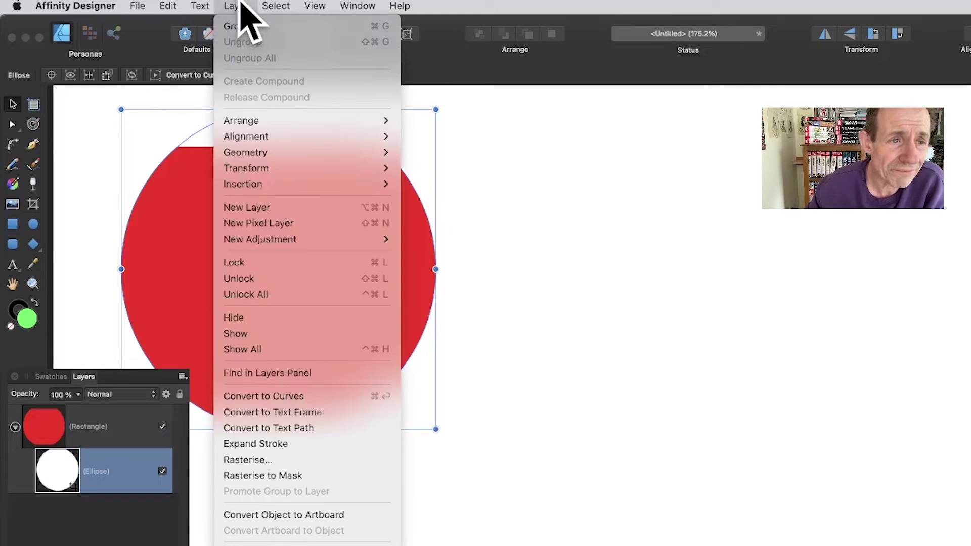
{"action": "mouse_move", "coordinate": [263, 128]}
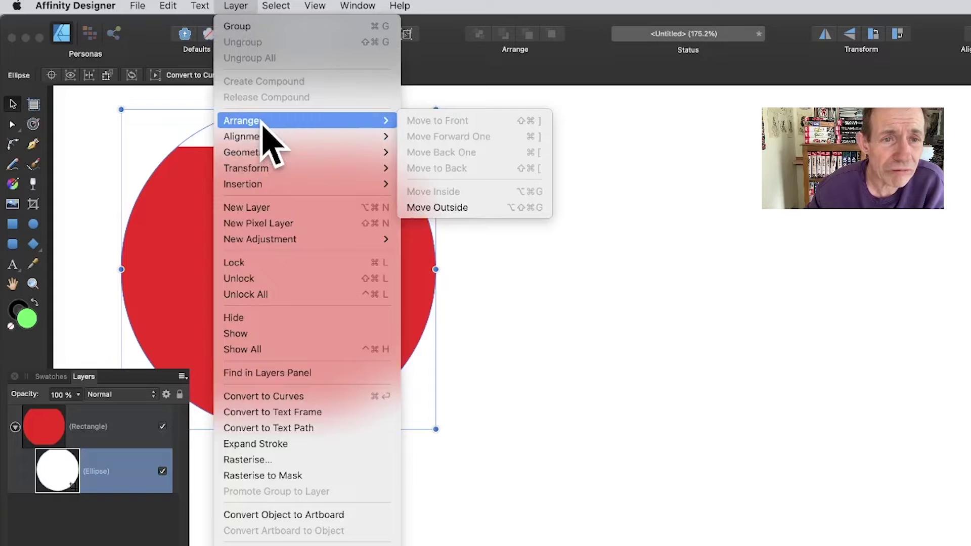
{"action": "left_click", "coordinate": [475, 208]}
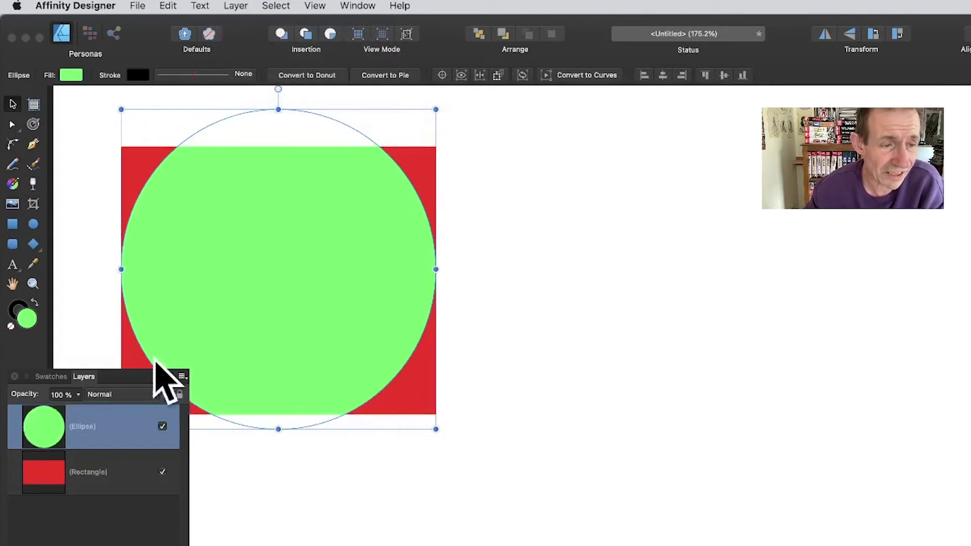
Shrink the green ellipse, reposition the rectangle, and place the ellipse so it overhangs the rectangle's lower edge
{"action": "left_click_drag", "start_coordinate": [433, 427], "coordinate": [314, 295]}
{"action": "left_click_drag", "start_coordinate": [256, 238], "coordinate": [624, 543]}
{"action": "left_click", "coordinate": [346, 354]}
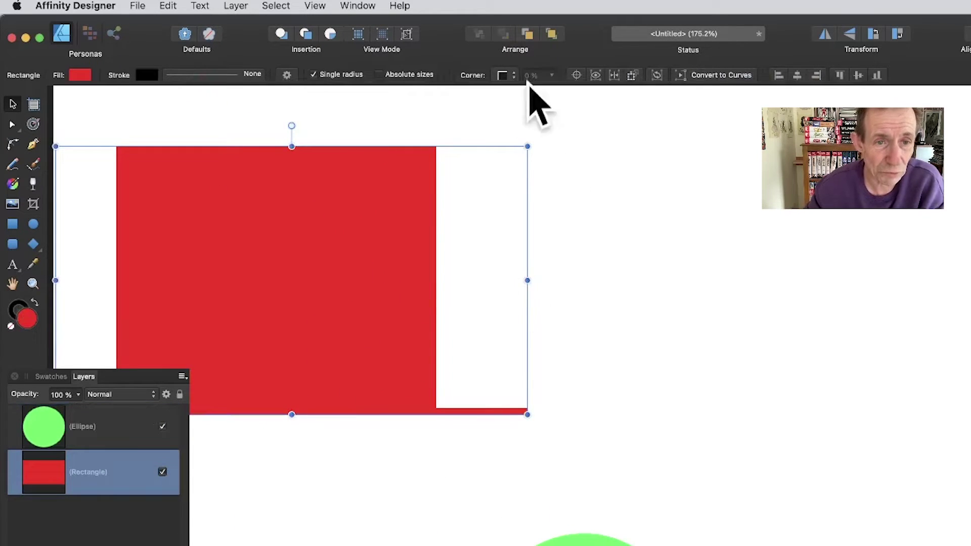
{"action": "left_click_drag", "start_coordinate": [323, 259], "coordinate": [357, 245]}
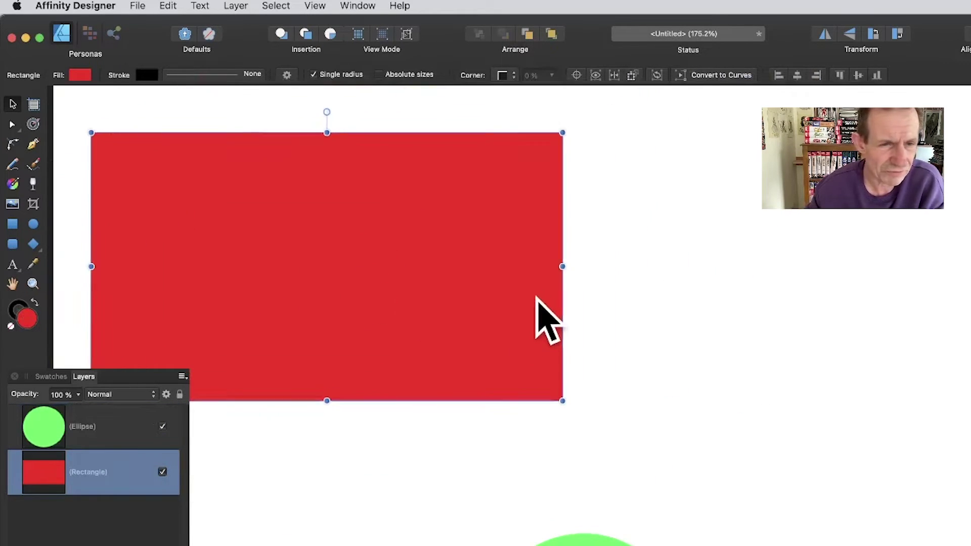
{"action": "key", "text": "super+z"}
{"action": "key", "text": "super+z"}
{"action": "left_click_drag", "start_coordinate": [533, 449], "coordinate": [466, 298]}
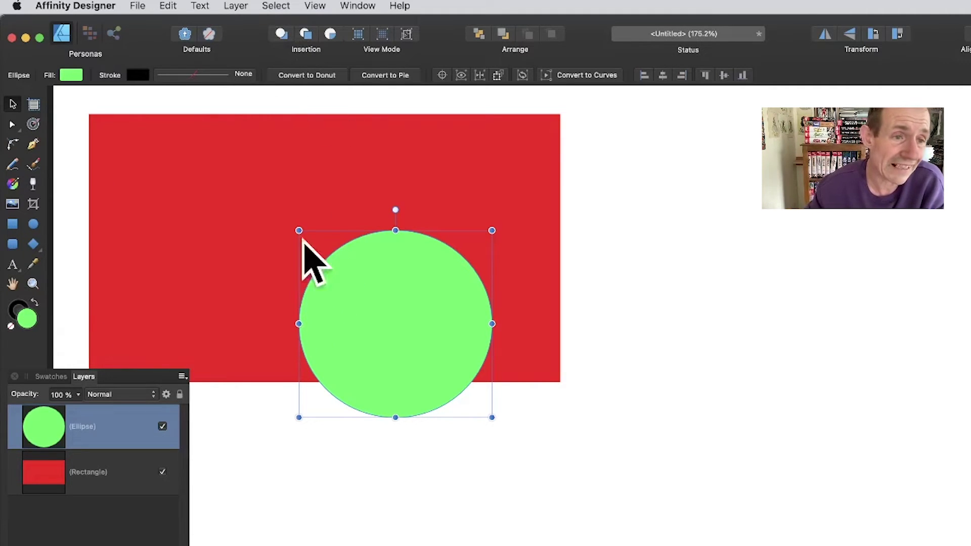
Nest the green ellipse inside the rectangle with Move Inside so the rectangle clips it
{"action": "mouse_move", "coordinate": [54, 423]}
{"action": "left_mouse_down"}
{"action": "mouse_move", "coordinate": [61, 460]}
{"action": "mouse_move", "coordinate": [54, 421]}
{"action": "left_mouse_up"}
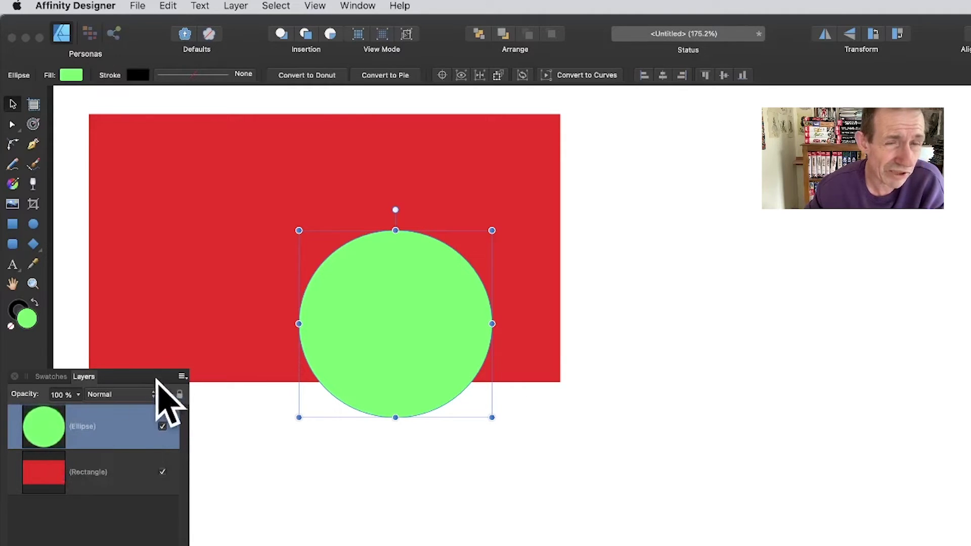
{"action": "left_click", "coordinate": [234, 5]}
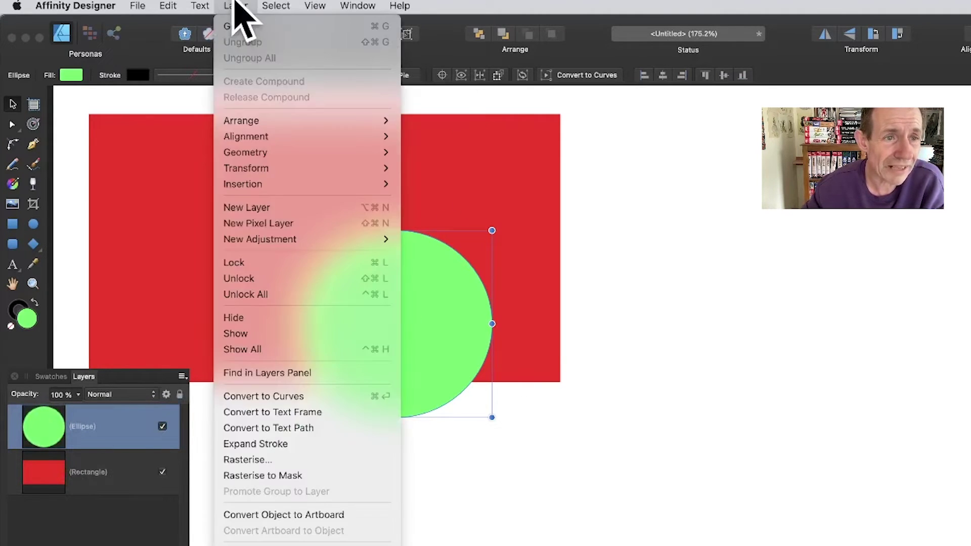
{"action": "mouse_move", "coordinate": [250, 122]}
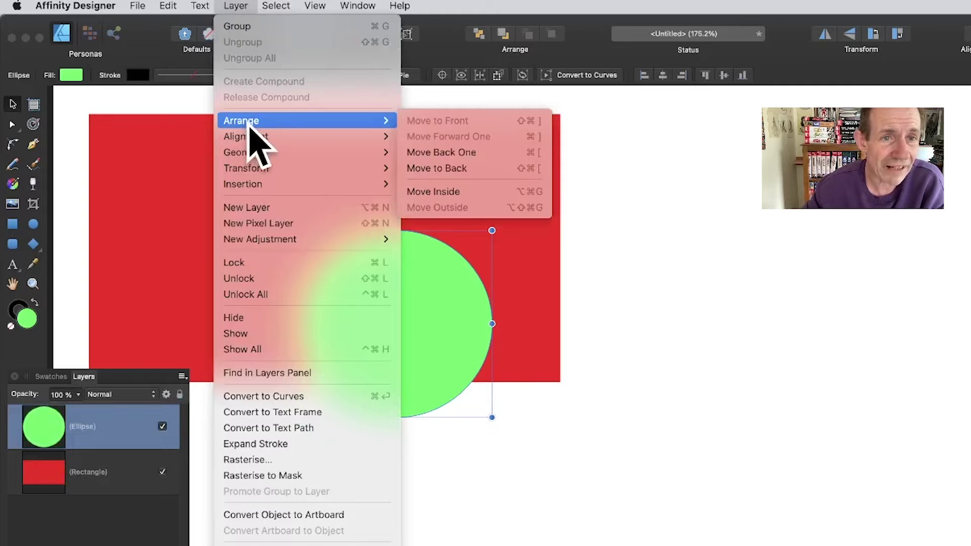
{"action": "left_click", "coordinate": [454, 195]}
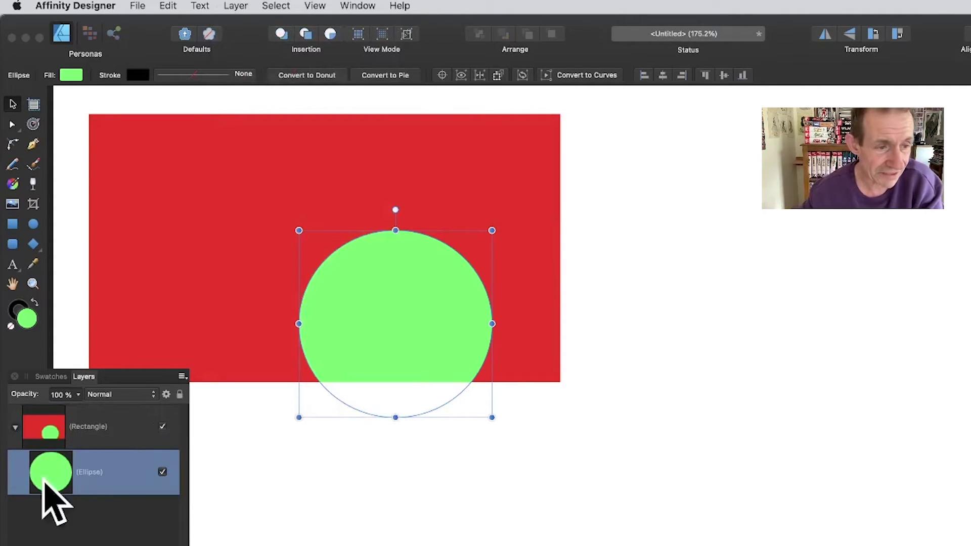
Shrink the nested green ellipse and scatter copies of it across the rectangle, some overhanging the edges
{"action": "left_click", "coordinate": [51, 416]}
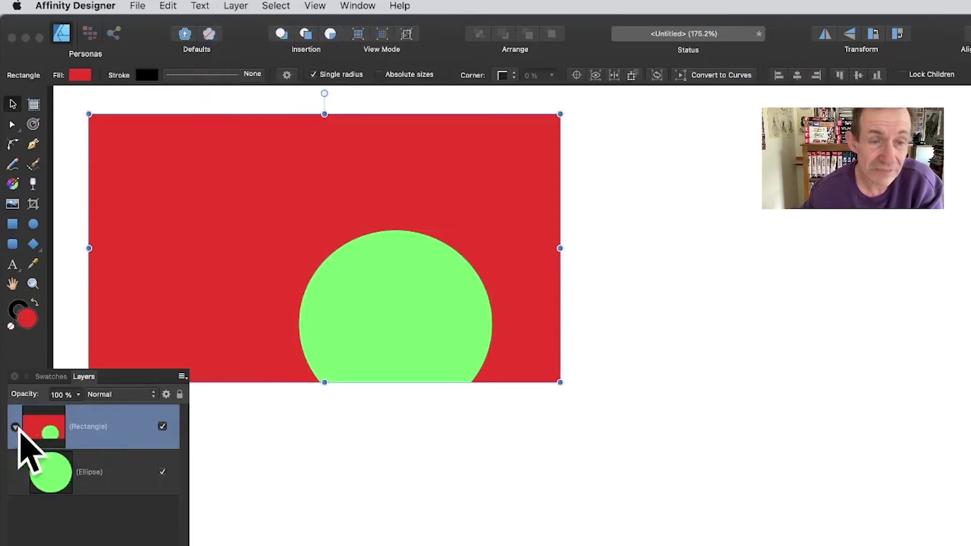
{"action": "left_click", "coordinate": [54, 470]}
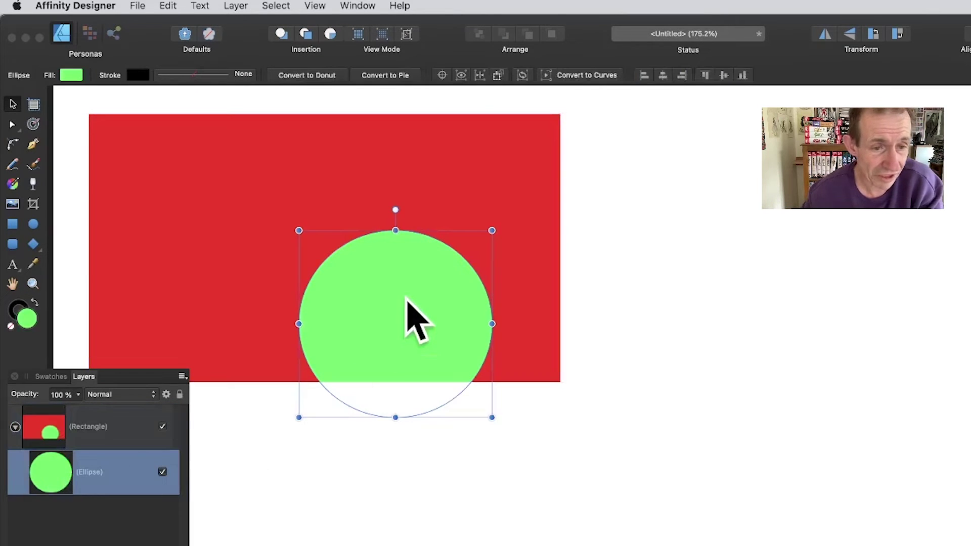
{"action": "left_click_drag", "start_coordinate": [407, 298], "coordinate": [427, 254]}
{"action": "left_click_drag", "start_coordinate": [516, 319], "coordinate": [430, 234]}
{"action": "left_click_drag", "start_coordinate": [408, 195], "coordinate": [205, 412]}
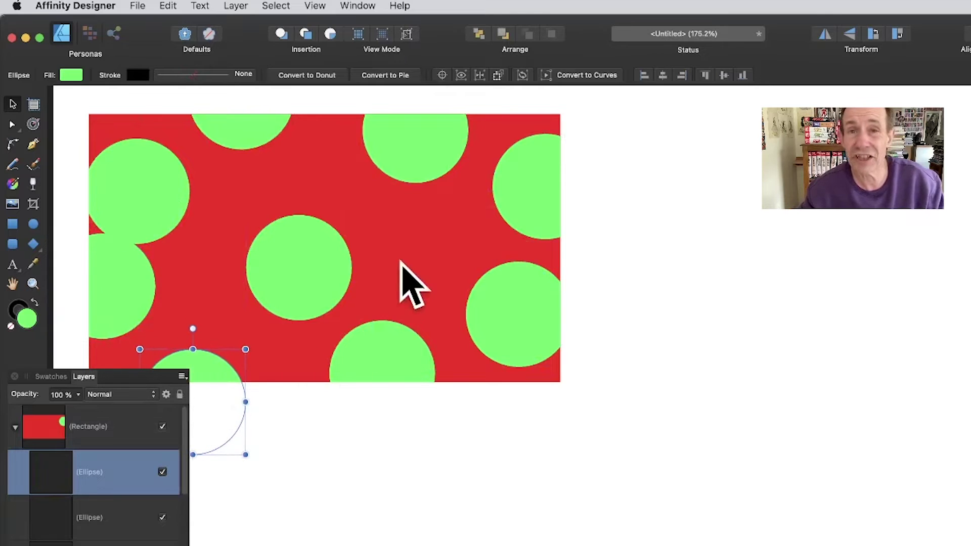
With Lock Children on, enlarge the rectangle to about 1013 by 609 px and reposition it over the stationary ellipses
{"action": "left_click", "coordinate": [474, 197]}
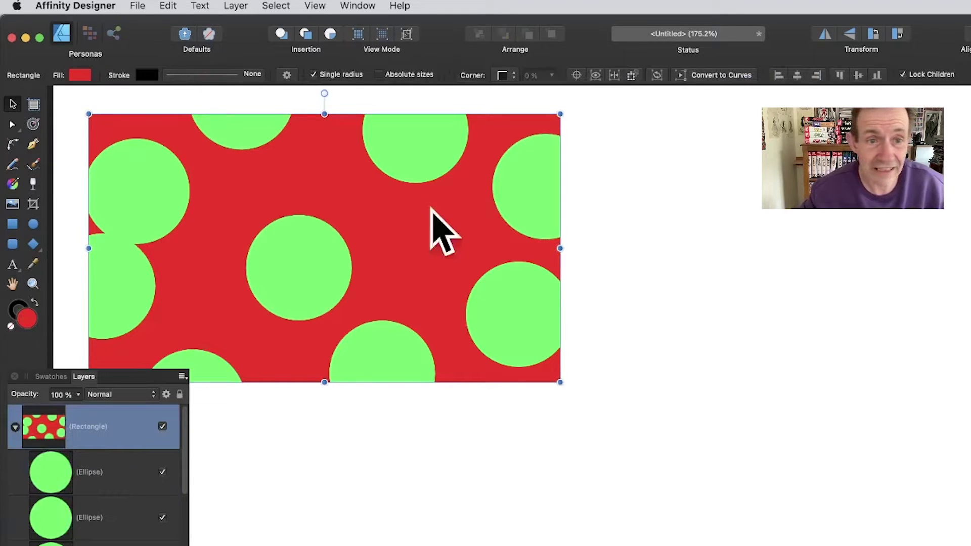
{"action": "left_click_drag", "start_coordinate": [373, 227], "coordinate": [398, 273]}
{"action": "left_click_drag", "start_coordinate": [585, 405], "coordinate": [724, 509]}
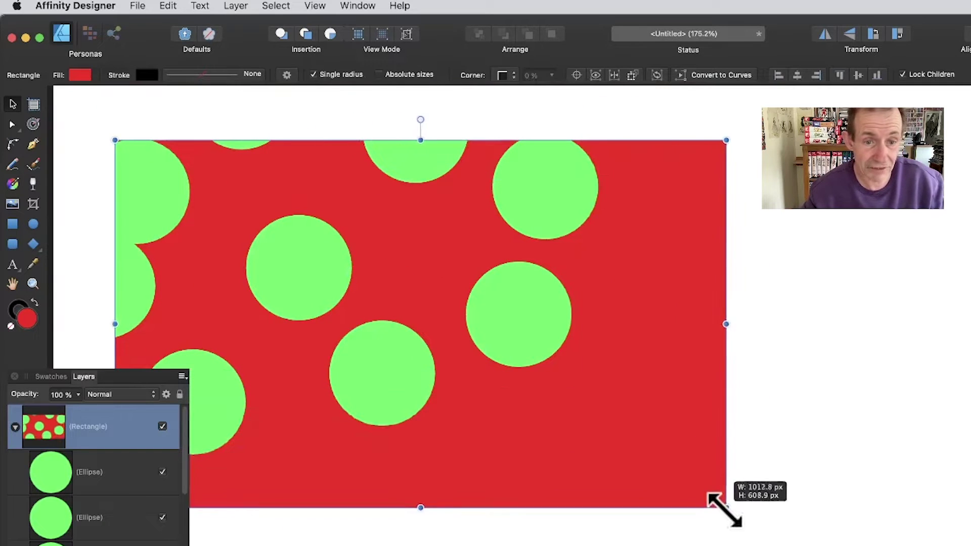
{"action": "left_click_drag", "start_coordinate": [524, 390], "coordinate": [507, 349]}
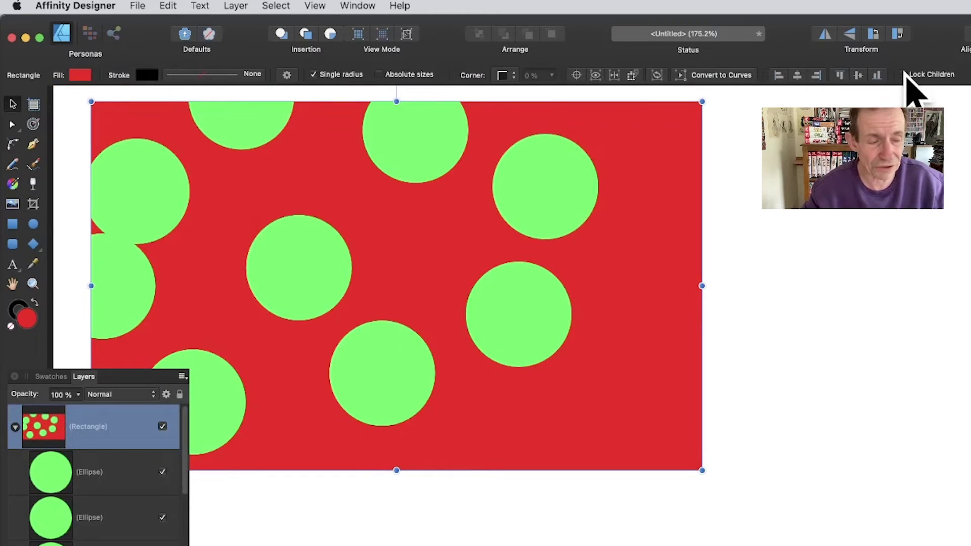
Turn Lock Children off, move the rectangle together with its ellipses, and scale them all down
{"action": "mouse_move", "coordinate": [374, 365]}
{"action": "left_mouse_down"}
{"action": "mouse_move", "coordinate": [343, 320]}
{"action": "mouse_move", "coordinate": [455, 384]}
{"action": "mouse_move", "coordinate": [343, 321]}
{"action": "mouse_move", "coordinate": [407, 405]}
{"action": "mouse_move", "coordinate": [379, 351]}
{"action": "left_mouse_up"}
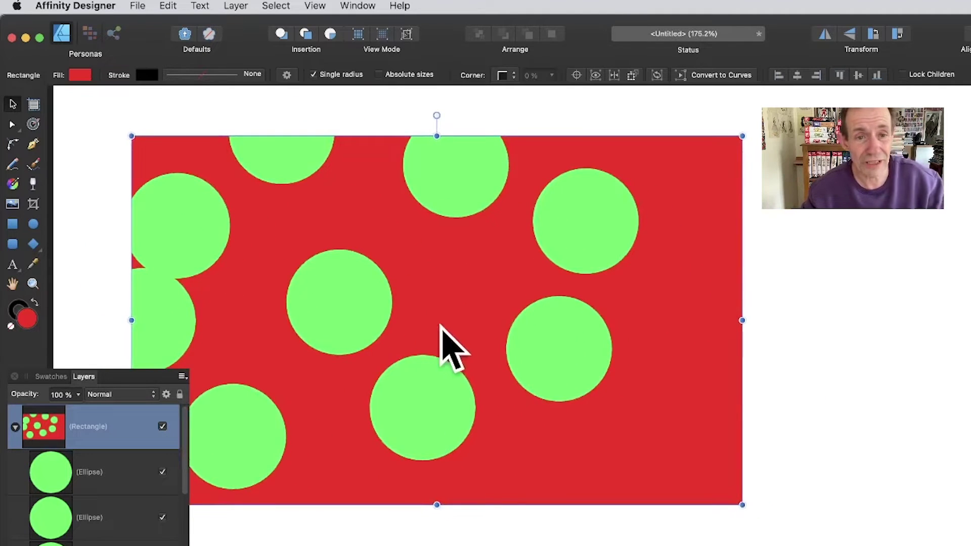
{"action": "left_click_drag", "start_coordinate": [442, 329], "coordinate": [420, 364]}
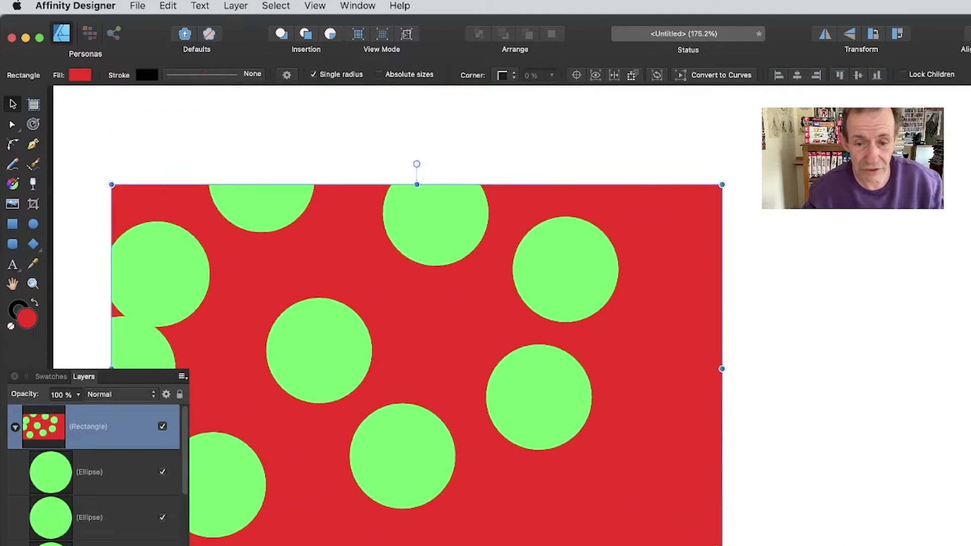
{"action": "left_click_drag", "start_coordinate": [706, 540], "coordinate": [540, 471]}
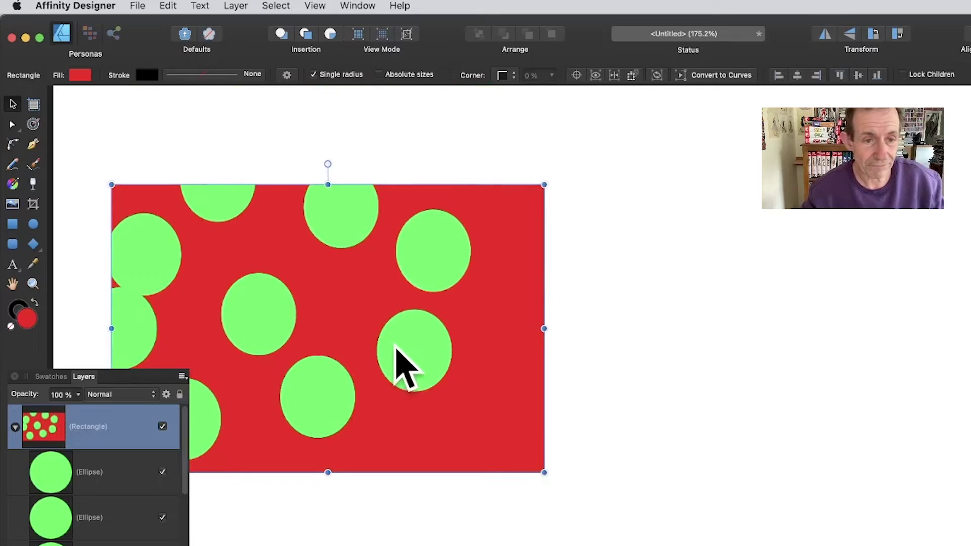
{"action": "left_click_drag", "start_coordinate": [401, 364], "coordinate": [417, 298]}
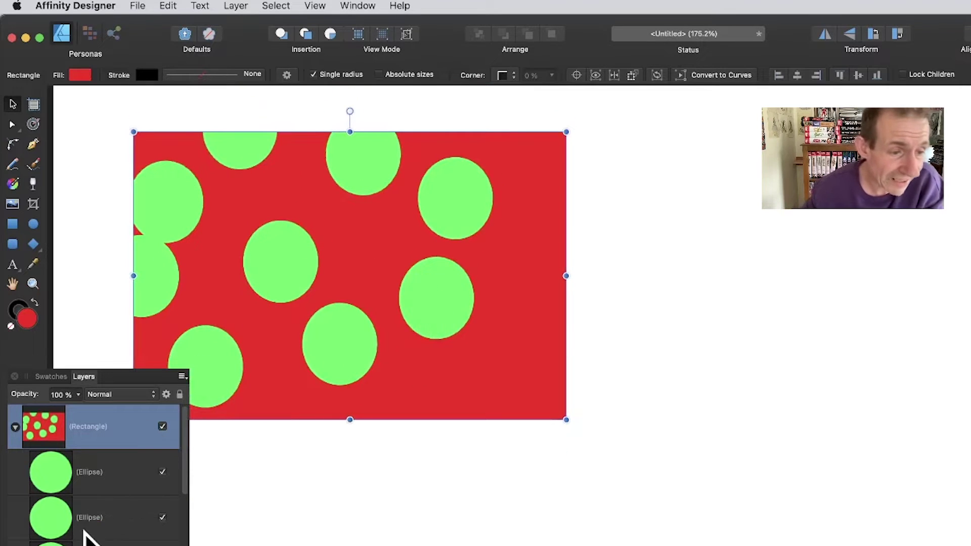
Move the lower-left green ellipse outside the rectangle, shift it up and enlarge it
{"action": "left_click", "coordinate": [61, 473]}
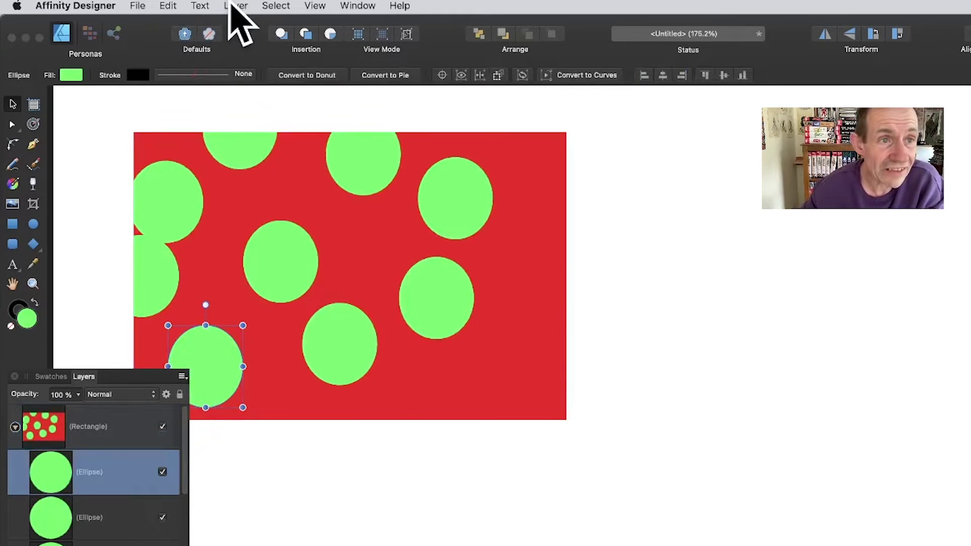
{"action": "left_click", "coordinate": [234, 6]}
{"action": "mouse_move", "coordinate": [302, 120]}
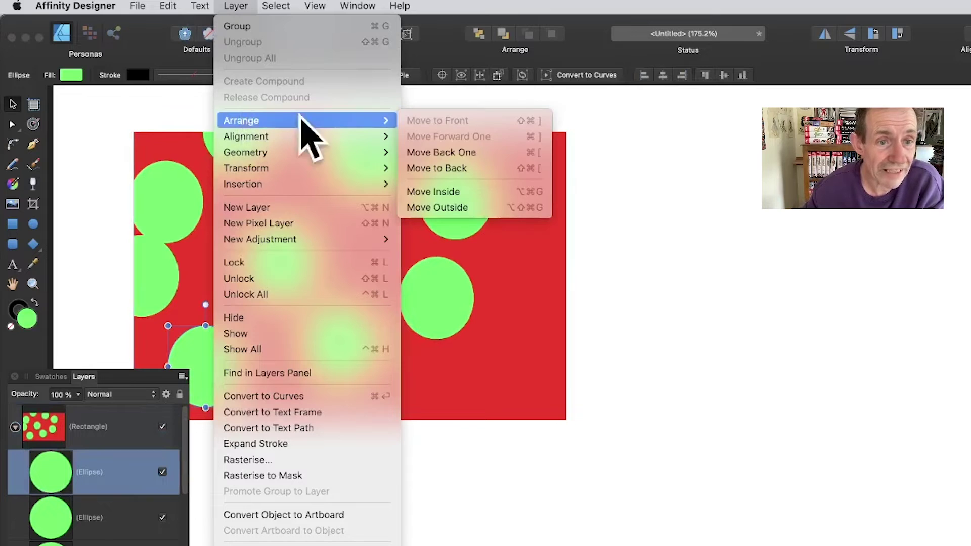
{"action": "left_click", "coordinate": [449, 208]}
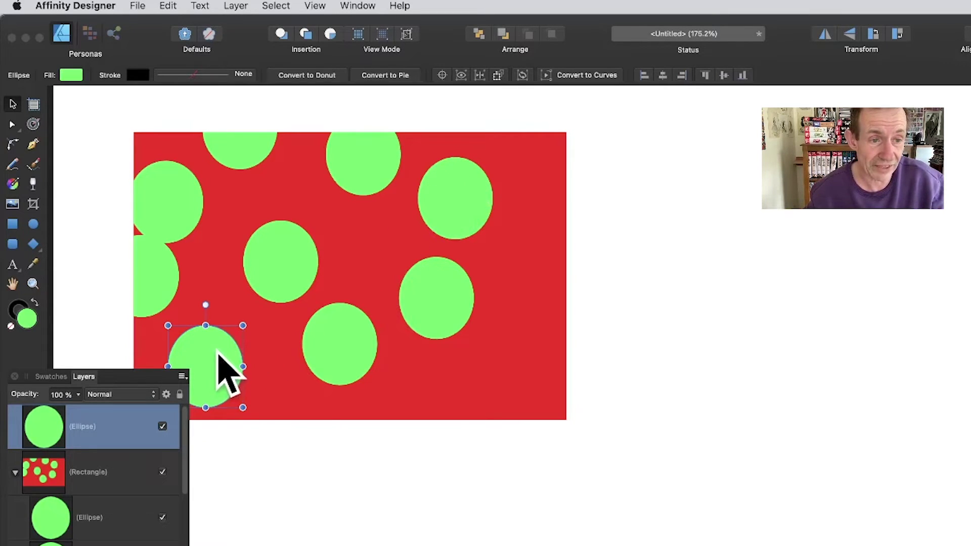
{"action": "left_click_drag", "start_coordinate": [217, 347], "coordinate": [214, 319]}
{"action": "left_click_drag", "start_coordinate": [239, 378], "coordinate": [277, 420]}
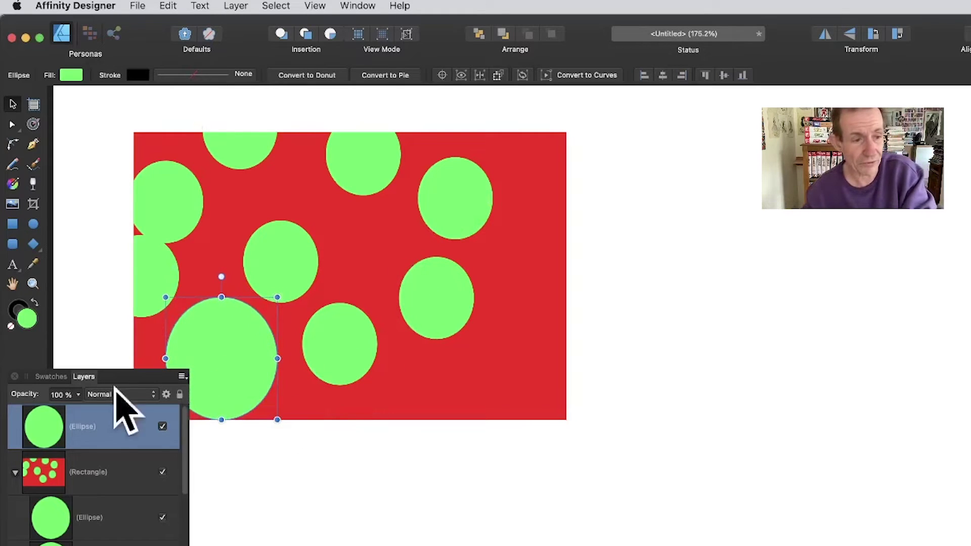
Move the rectangle and its nested ellipses to the right, leaving the released ellipse in place
{"action": "left_click", "coordinate": [95, 513]}
{"action": "left_click", "coordinate": [416, 386]}
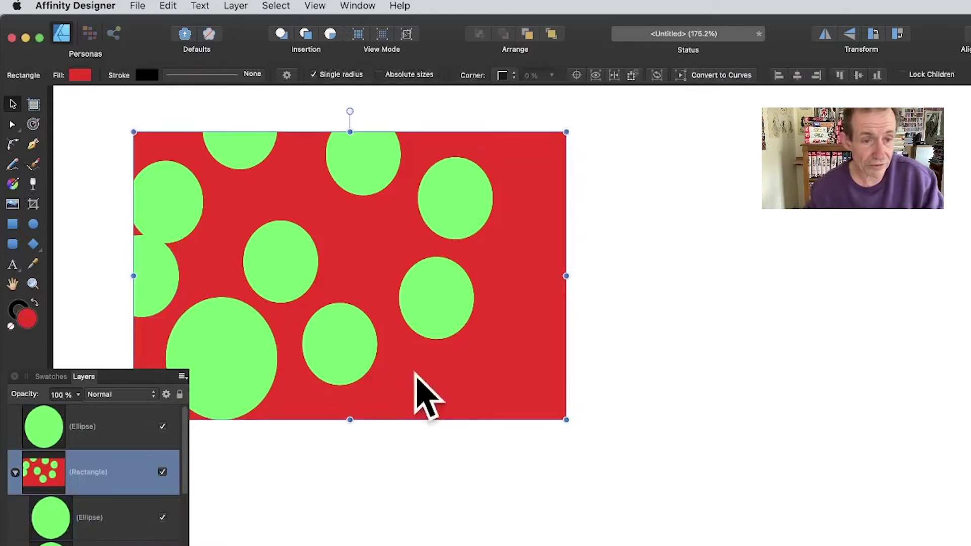
{"action": "left_click_drag", "start_coordinate": [440, 394], "coordinate": [497, 372]}
Recolour the released ellipse light blue and enlarge it to cover the lower-left part of the rectangle, overhanging its lower edge
{"action": "left_click", "coordinate": [78, 427]}
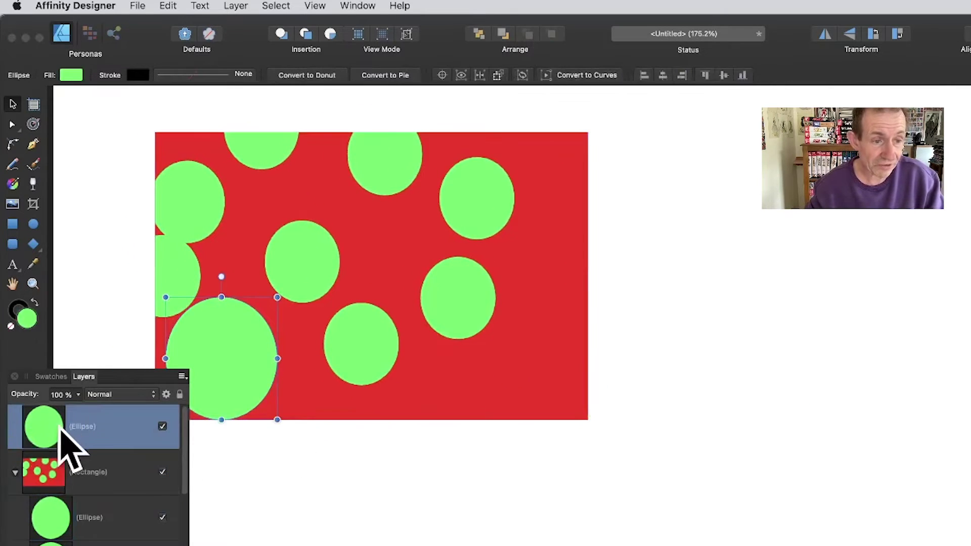
{"action": "left_click", "coordinate": [70, 75]}
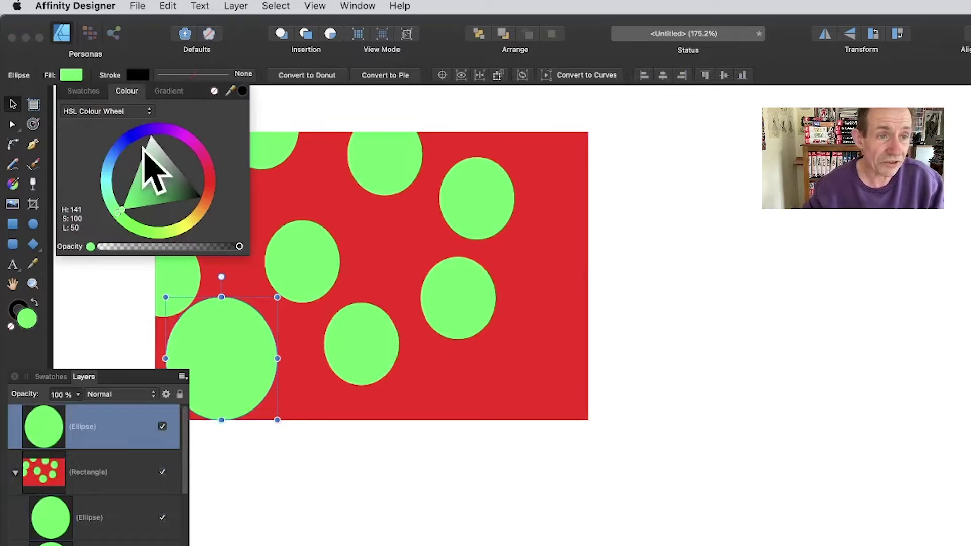
{"action": "left_click_drag", "start_coordinate": [117, 161], "coordinate": [93, 170]}
{"action": "left_click_drag", "start_coordinate": [226, 365], "coordinate": [312, 477]}
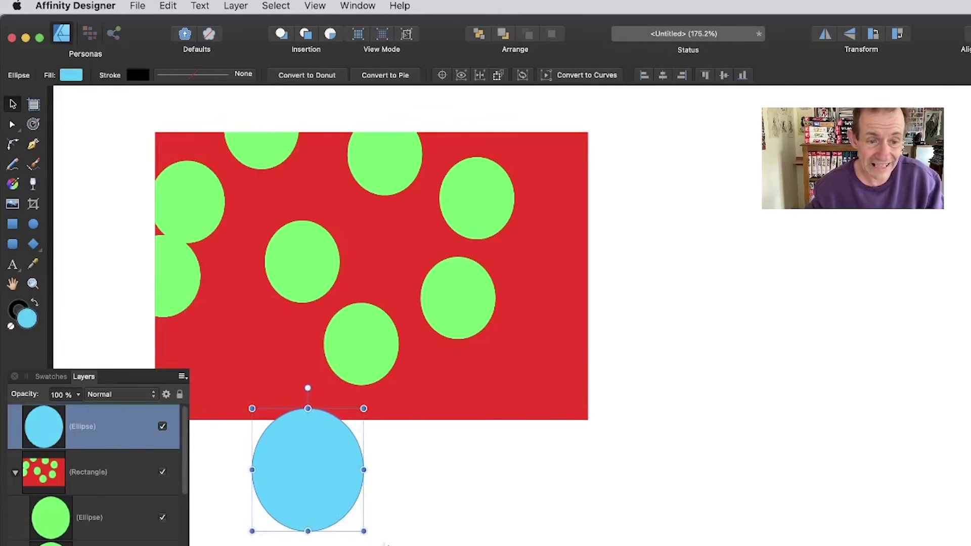
{"action": "left_click_drag", "start_coordinate": [365, 407], "coordinate": [538, 259]}
{"action": "left_click_drag", "start_coordinate": [443, 340], "coordinate": [354, 316]}
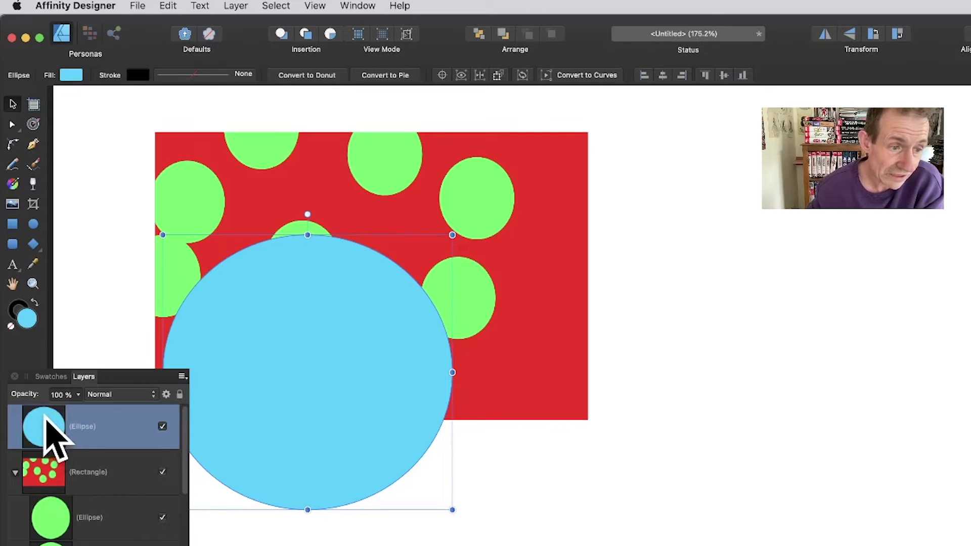
Apply the light blue ellipse as a mask on the rectangle and move the mask up and left past the rectangle's left edge
{"action": "left_click_drag", "start_coordinate": [46, 423], "coordinate": [64, 464]}
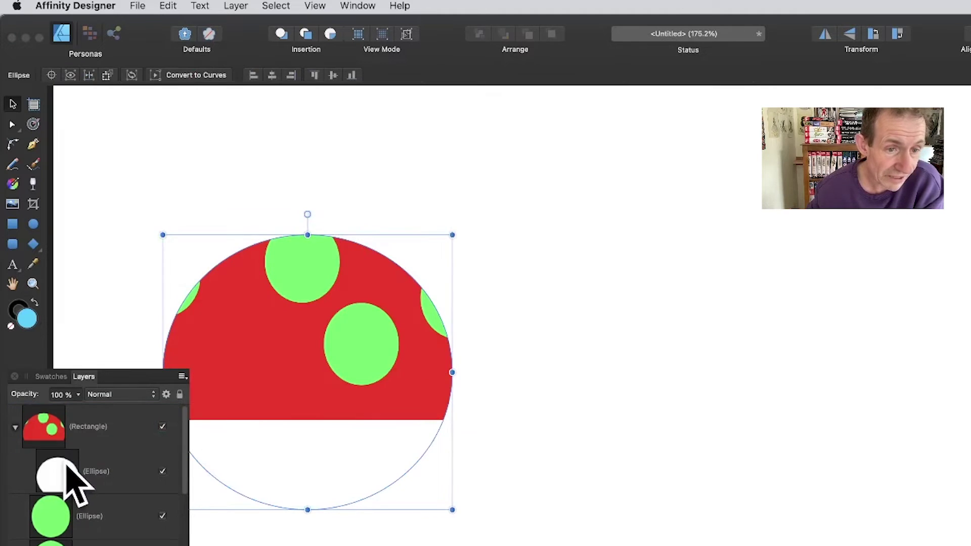
{"action": "left_click_drag", "start_coordinate": [294, 371], "coordinate": [277, 282]}
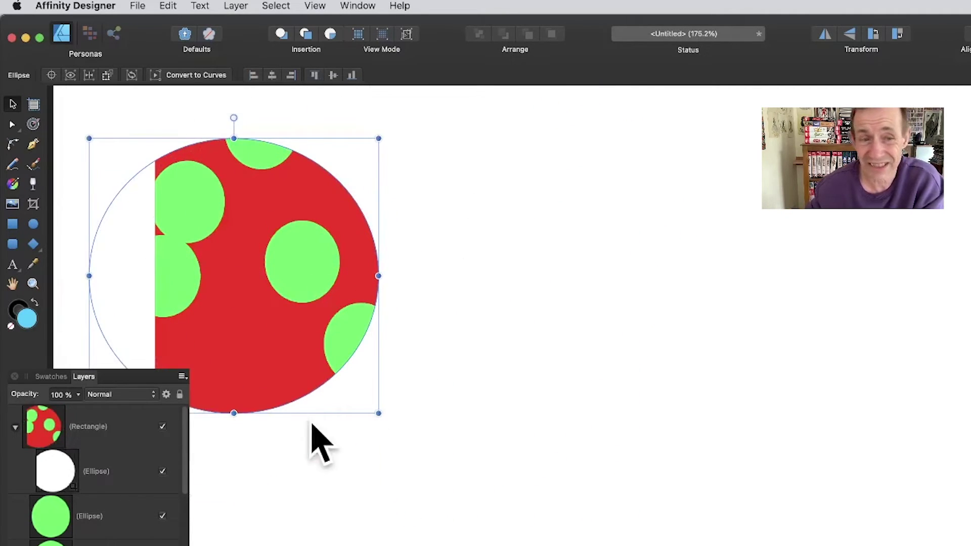
Enlarge the ellipse mask down past the rectangle's lower edge, and hide the mask and show it again
{"action": "left_click_drag", "start_coordinate": [378, 414], "coordinate": [439, 471]}
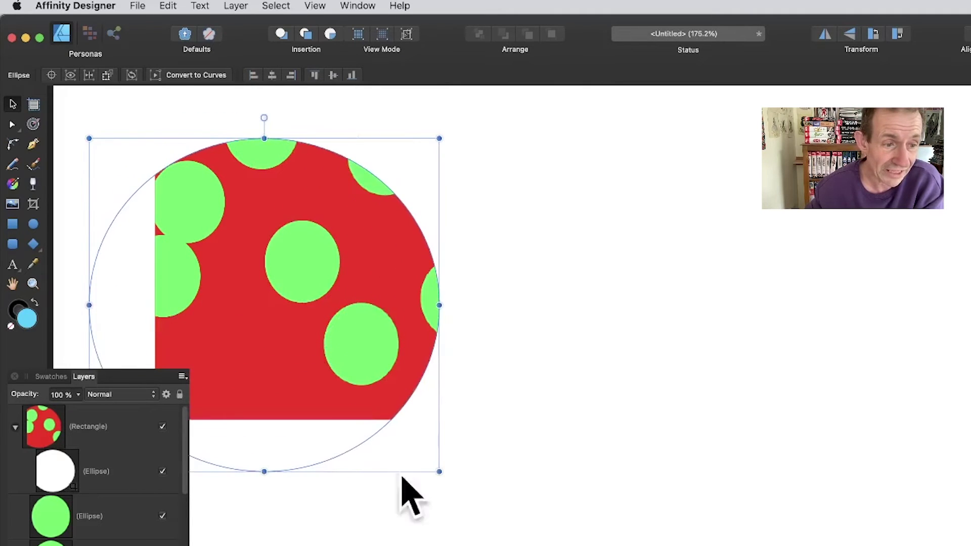
{"action": "left_click", "coordinate": [97, 472]}
{"action": "left_click", "coordinate": [98, 470]}
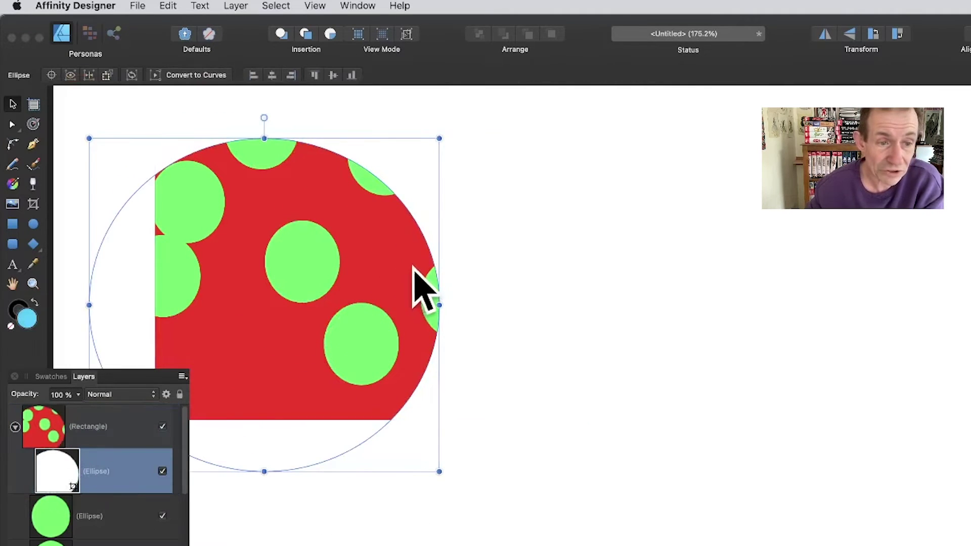
{"action": "left_click", "coordinate": [163, 471]}
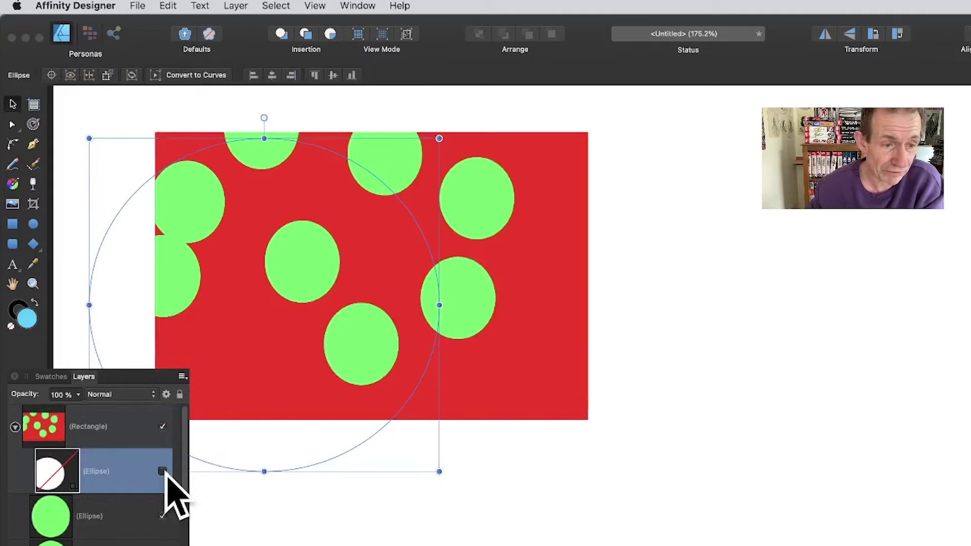
{"action": "left_click", "coordinate": [162, 472]}
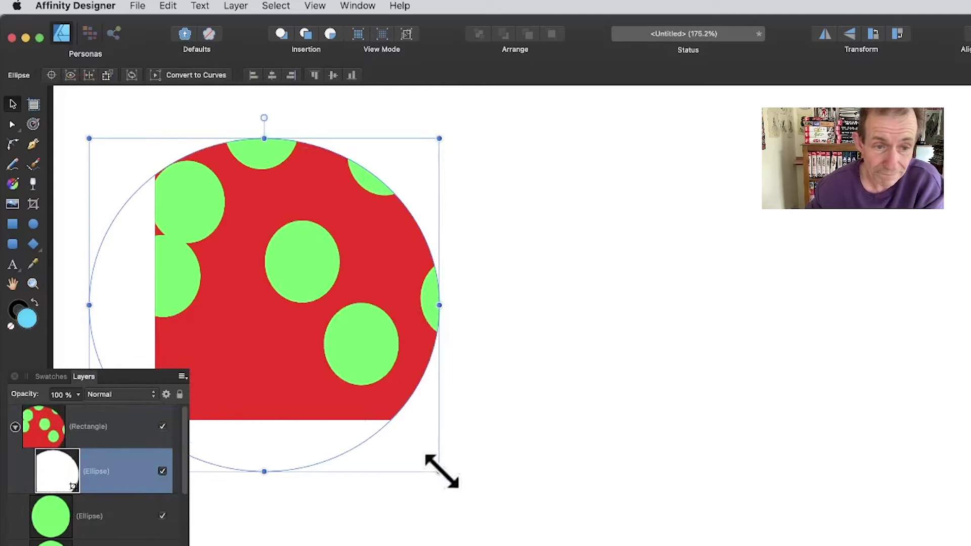
Shrink the ellipse mask and move it down and to the right, overhanging the rectangle's lower edge
{"action": "left_click_drag", "start_coordinate": [439, 471], "coordinate": [359, 416]}
{"action": "left_click_drag", "start_coordinate": [259, 353], "coordinate": [351, 408]}
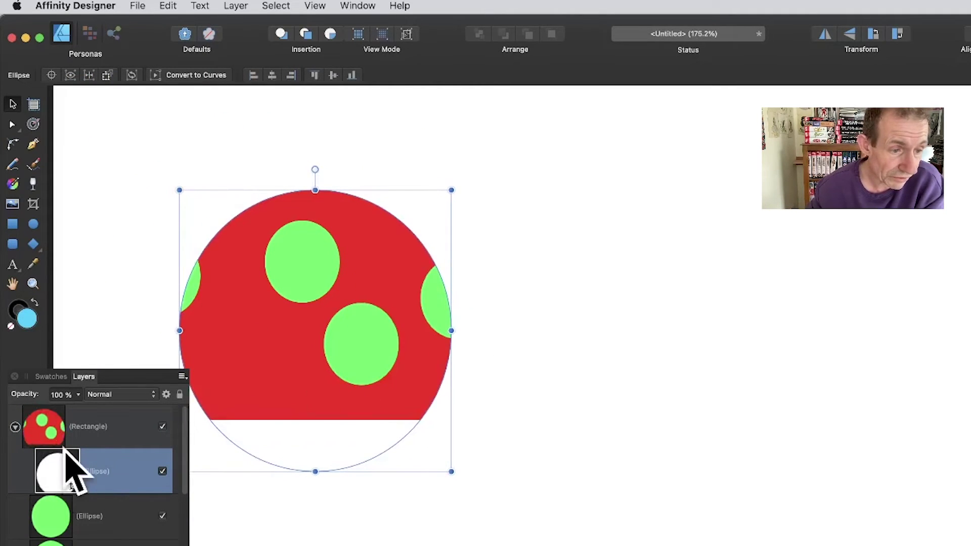
Apply the ellipse mask to the green ellipse on the rectangle's left edge only, and move the mask down and right off that ellipse
{"action": "left_click", "coordinate": [64, 508]}
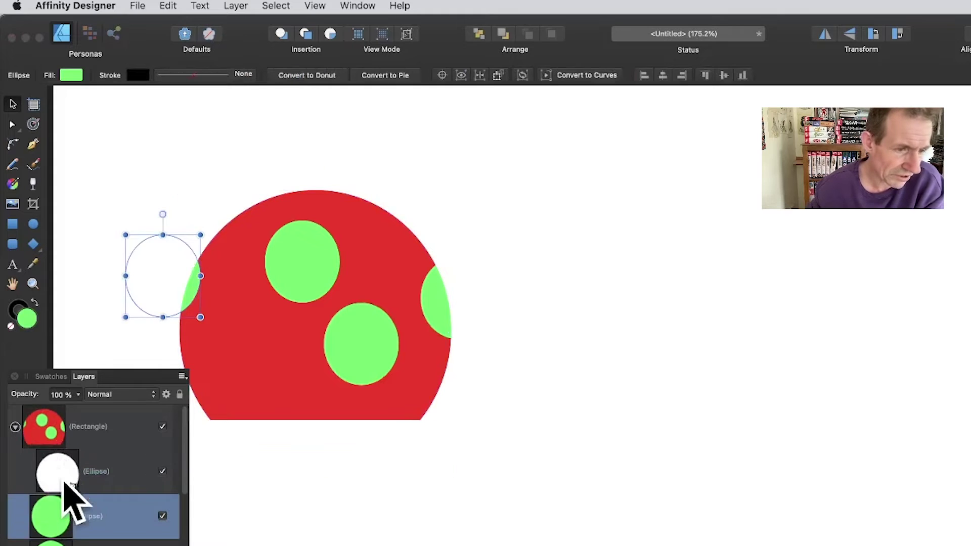
{"action": "left_click", "coordinate": [69, 468]}
{"action": "left_click_drag", "start_coordinate": [63, 465], "coordinate": [30, 524]}
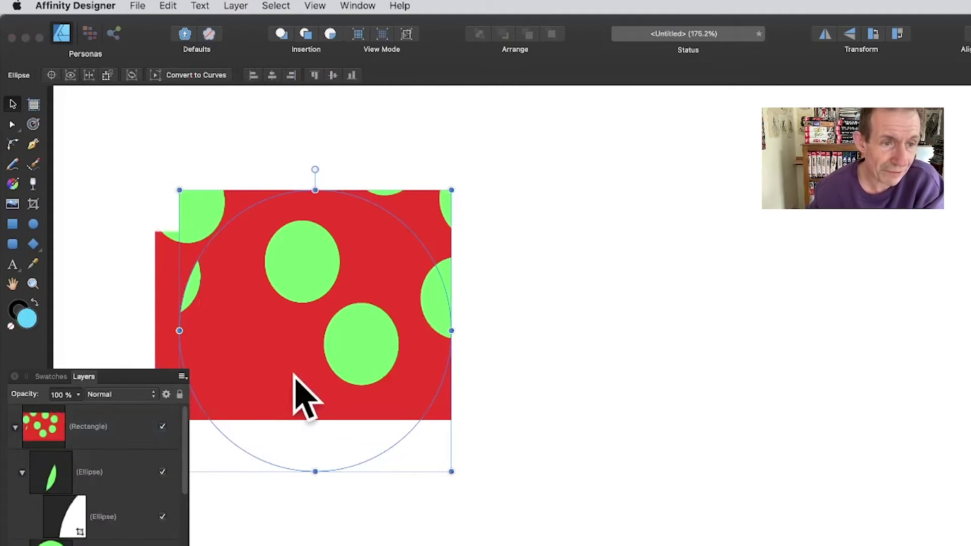
{"action": "left_click_drag", "start_coordinate": [279, 253], "coordinate": [362, 318]}
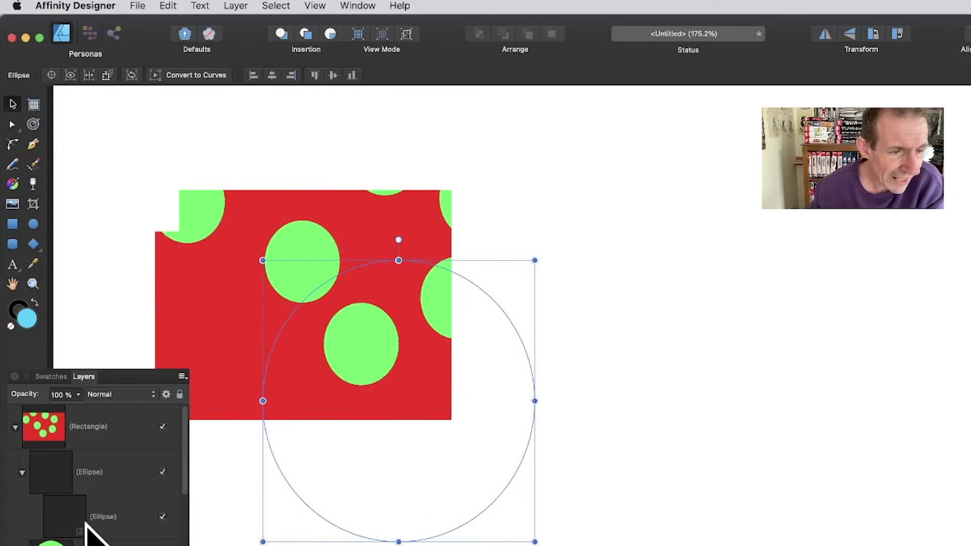
Delete the red rectangle together with all its nested ellipses and the mask
{"action": "left_click_drag", "start_coordinate": [84, 528], "coordinate": [82, 482]}
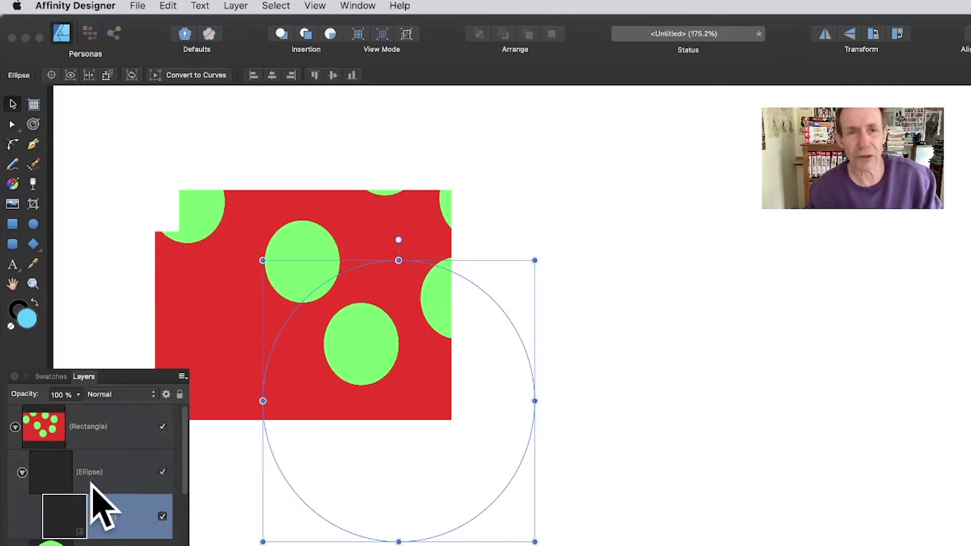
{"action": "key", "text": "alt"}
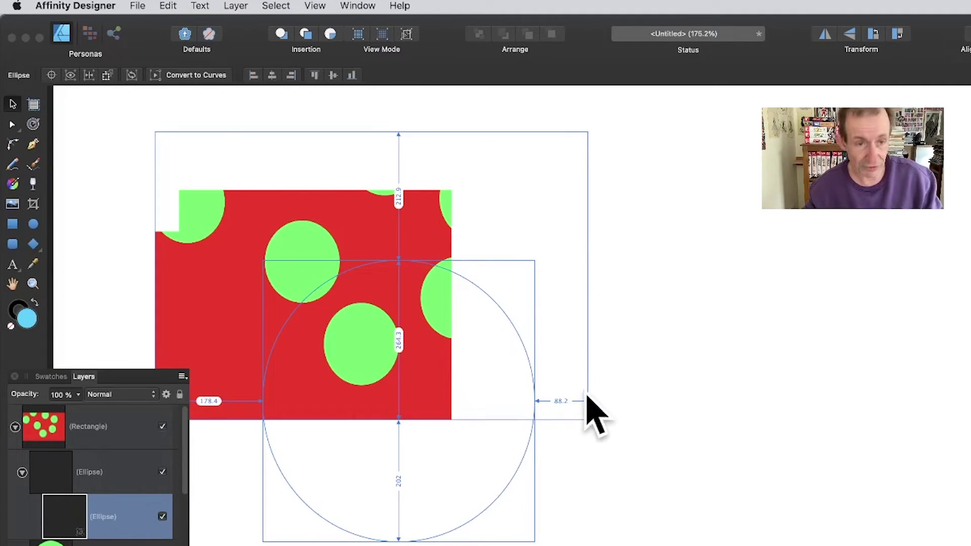
{"action": "left_click", "coordinate": [258, 205]}
{"action": "key", "text": "Delete"}
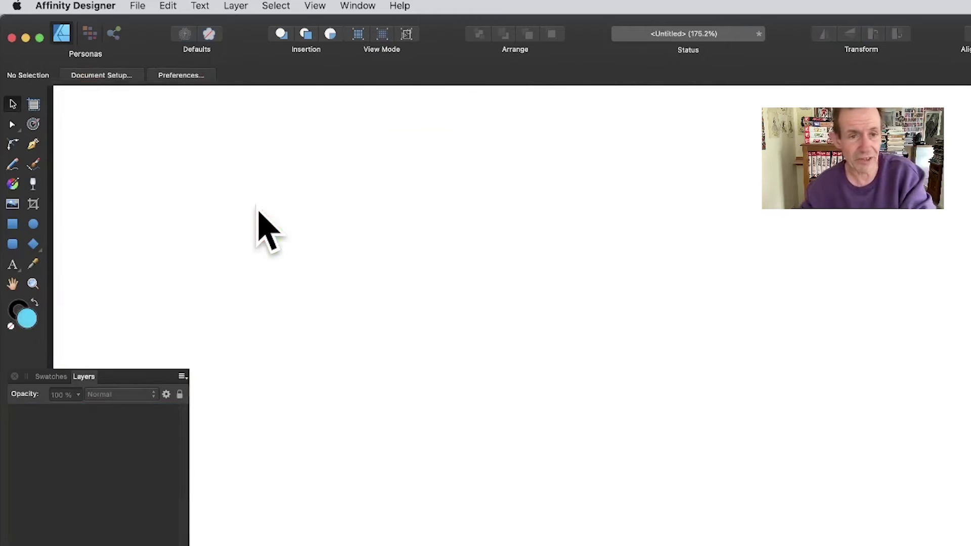
Draw a large light blue rectangle and a tall, narrow diamond overlapping its left edge
{"action": "left_click", "coordinate": [12, 225]}
{"action": "left_click_drag", "start_coordinate": [118, 122], "coordinate": [560, 441]}
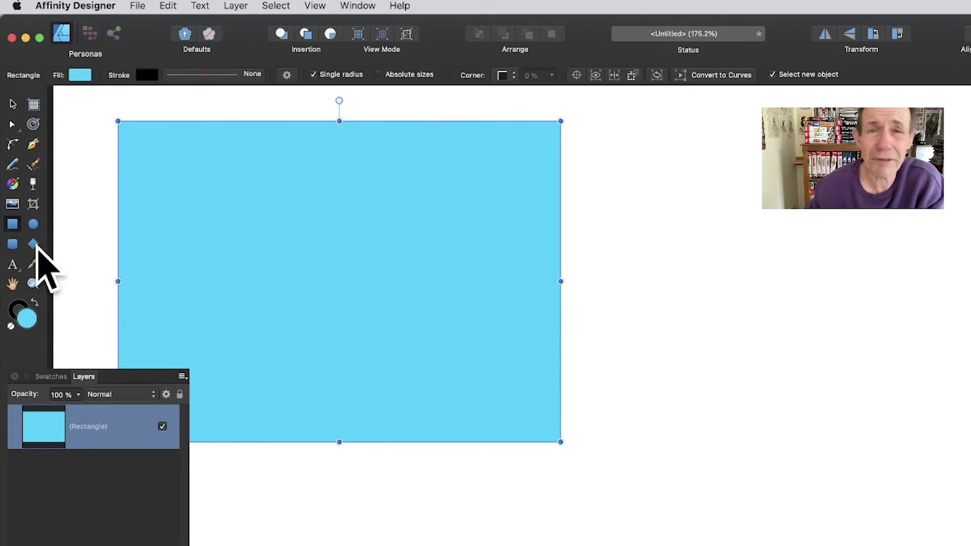
{"action": "left_click", "coordinate": [34, 244]}
{"action": "left_click_drag", "start_coordinate": [87, 158], "coordinate": [178, 343]}
Recolour the diamond red and move it slightly up and left so the rectangle's left edge runs through its centre
{"action": "left_click", "coordinate": [78, 76]}
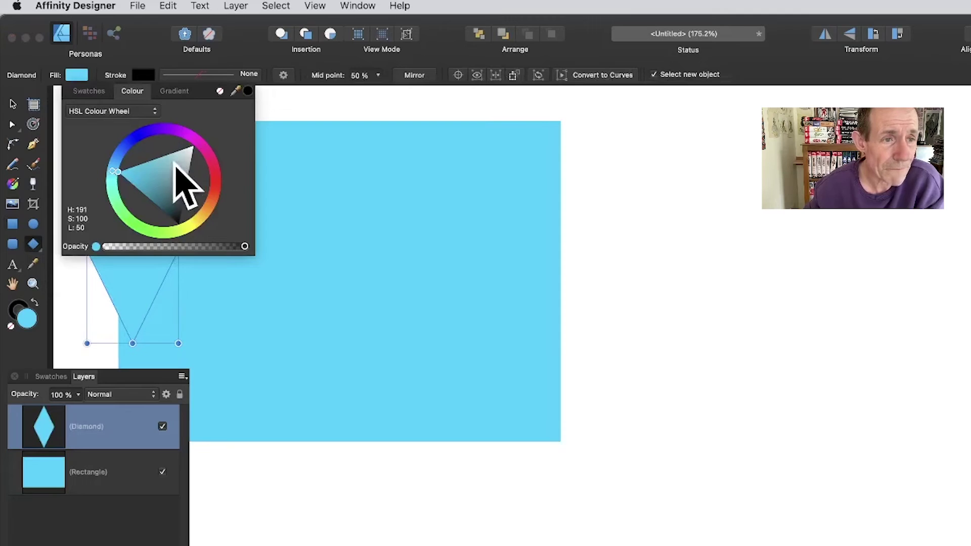
{"action": "left_click_drag", "start_coordinate": [175, 165], "coordinate": [206, 191]}
{"action": "left_click", "coordinate": [216, 190]}
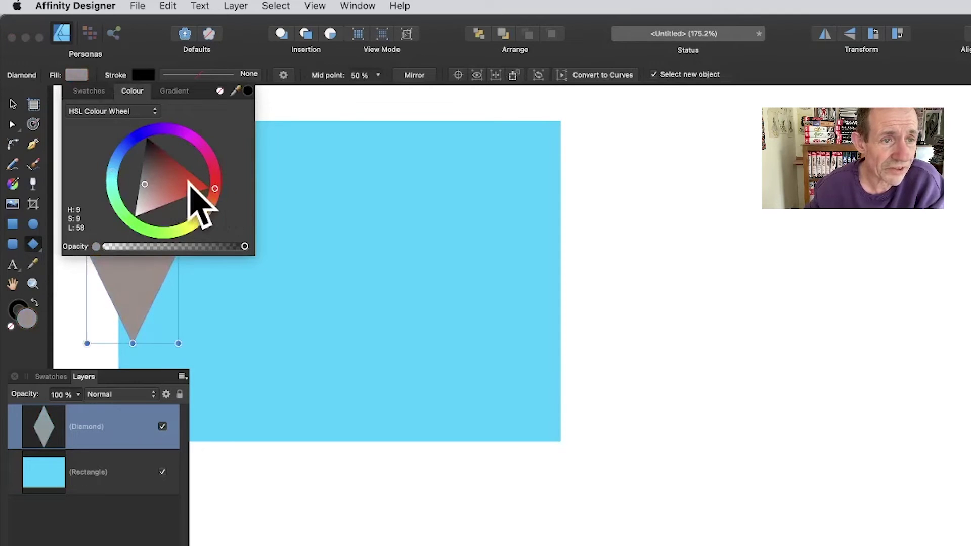
{"action": "left_click", "coordinate": [189, 184]}
{"action": "left_click", "coordinate": [12, 103]}
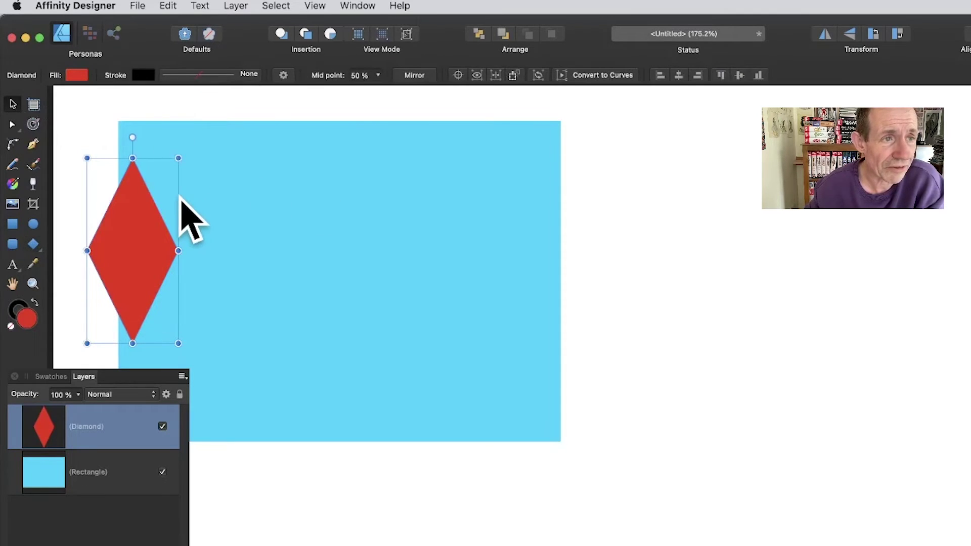
{"action": "left_click_drag", "start_coordinate": [136, 195], "coordinate": [121, 179]}
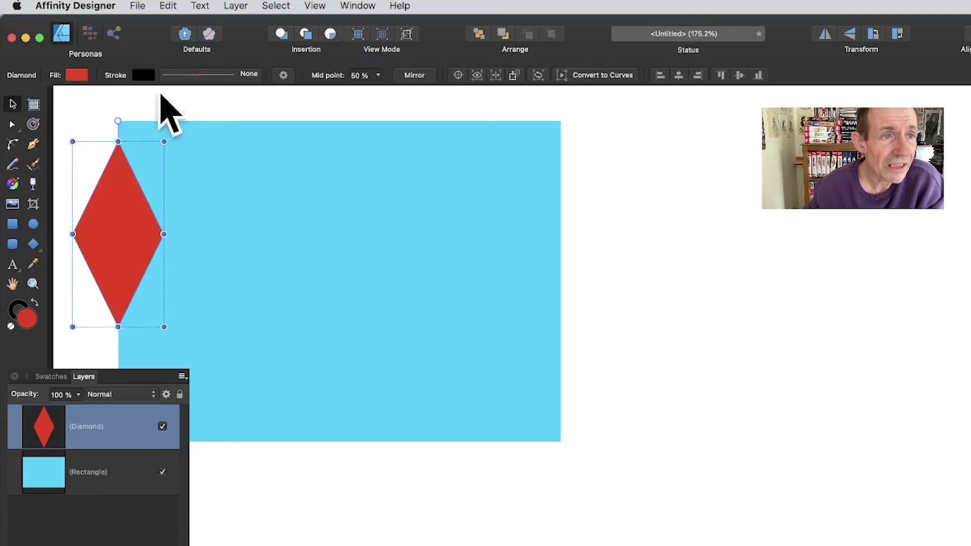
Cut the diamond, shift the rectangle slightly down, and paste the diamond inside the rectangle
{"action": "left_click", "coordinate": [163, 5]}
{"action": "left_click", "coordinate": [176, 67]}
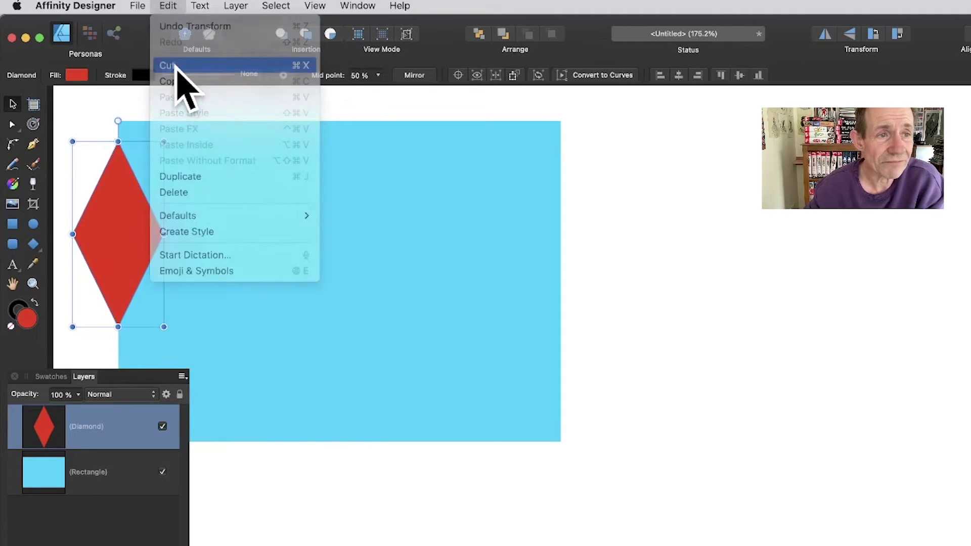
{"action": "mouse_move", "coordinate": [193, 196]}
{"action": "left_mouse_down"}
{"action": "mouse_move", "coordinate": [209, 150]}
{"action": "mouse_move", "coordinate": [192, 215]}
{"action": "left_mouse_up"}
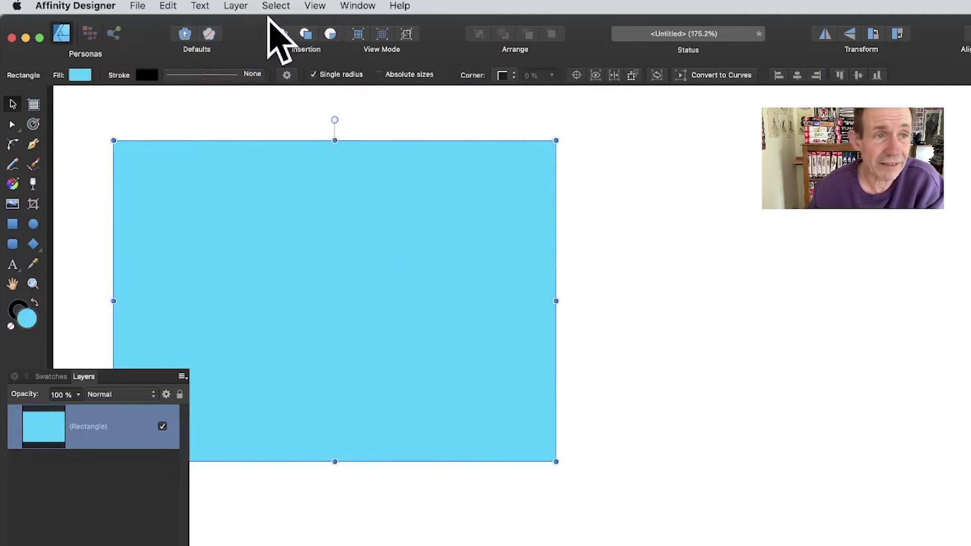
{"action": "left_click", "coordinate": [169, 6]}
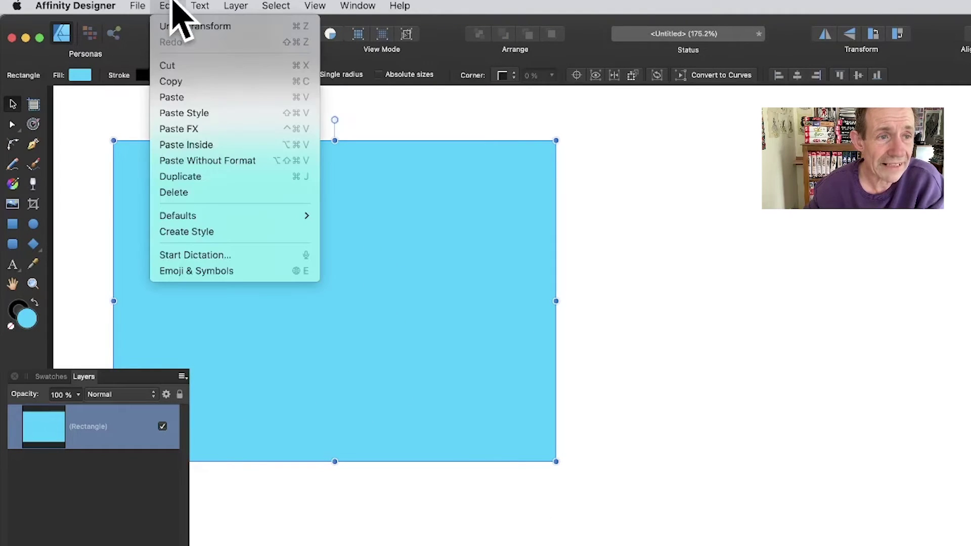
{"action": "left_click", "coordinate": [196, 144]}
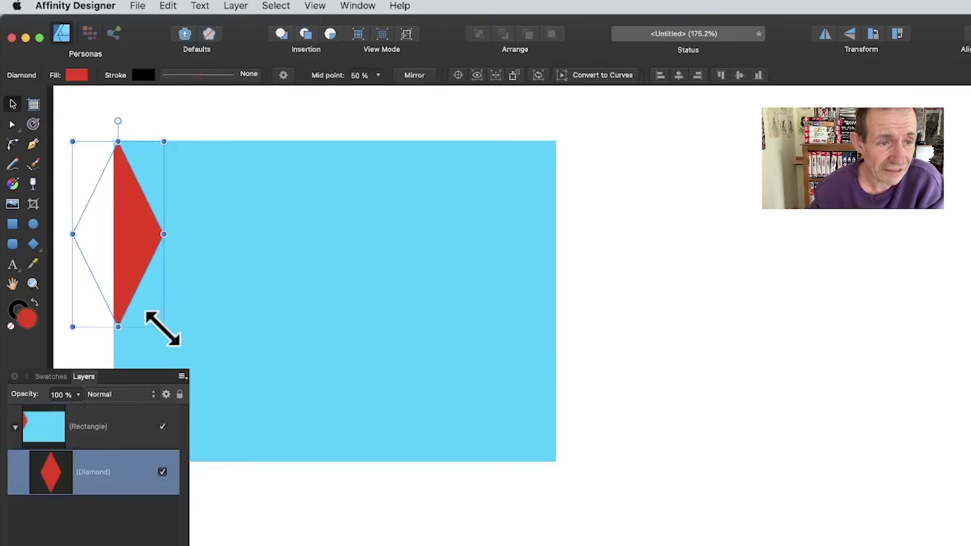
Enlarge the nested diamond across the rectangle's upper edge and place two copies of it at the rectangle's lower-right and upper-right corners
{"action": "left_click_drag", "start_coordinate": [163, 327], "coordinate": [300, 522]}
{"action": "left_click_drag", "start_coordinate": [192, 293], "coordinate": [325, 152]}
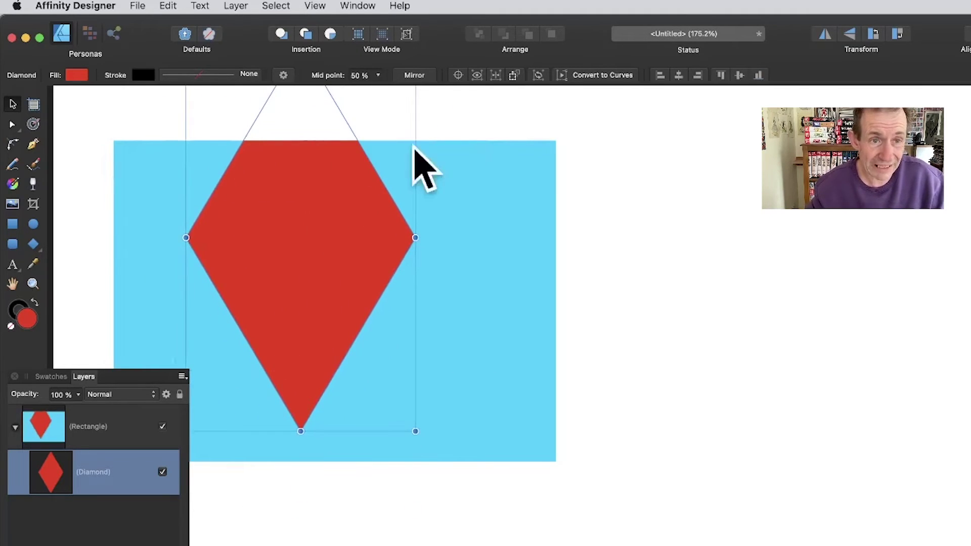
{"action": "left_click_drag", "start_coordinate": [304, 195], "coordinate": [277, 200]}
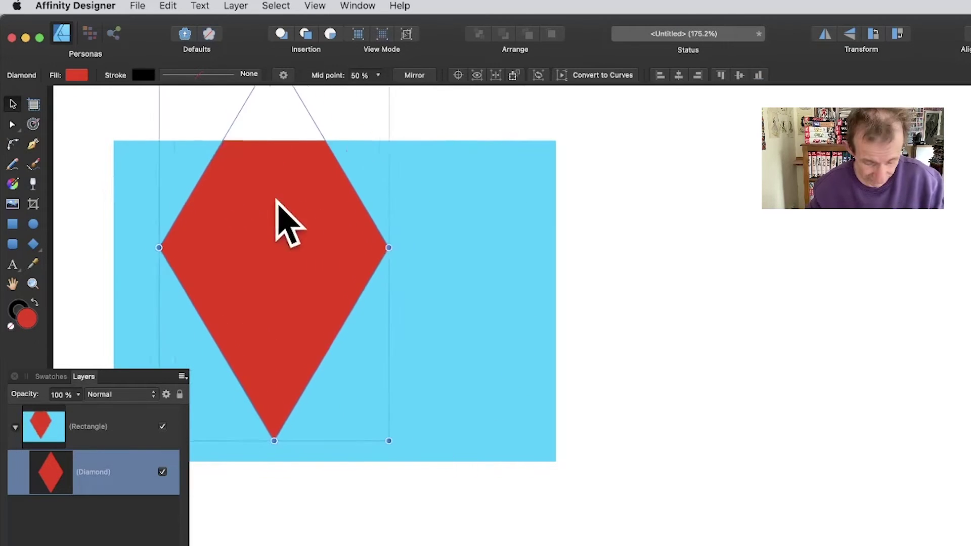
{"action": "left_click_drag", "start_coordinate": [305, 258], "coordinate": [641, 177]}
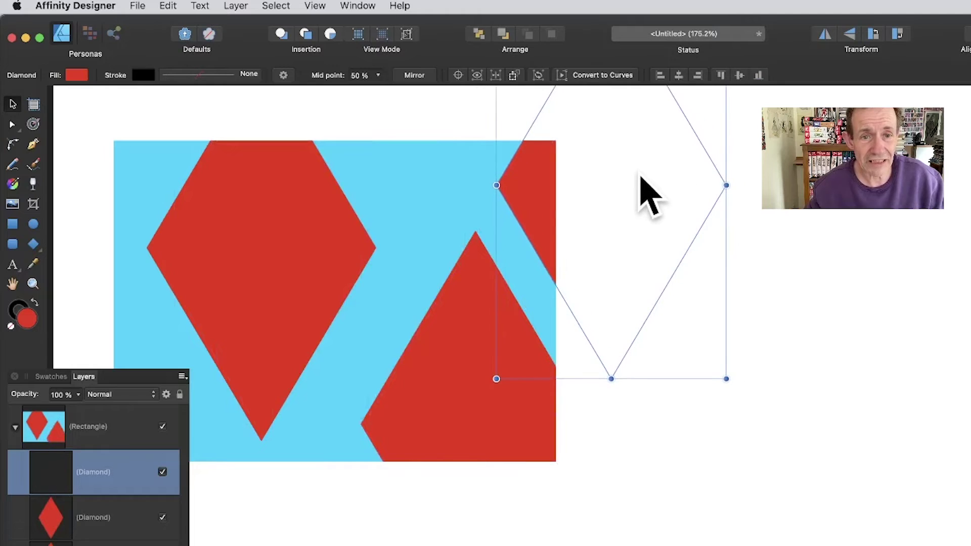
Turn on Lock Children for the rectangle, and move and reshape it into a tall, narrower rectangle around the fixed diamonds
{"action": "left_click", "coordinate": [430, 195]}
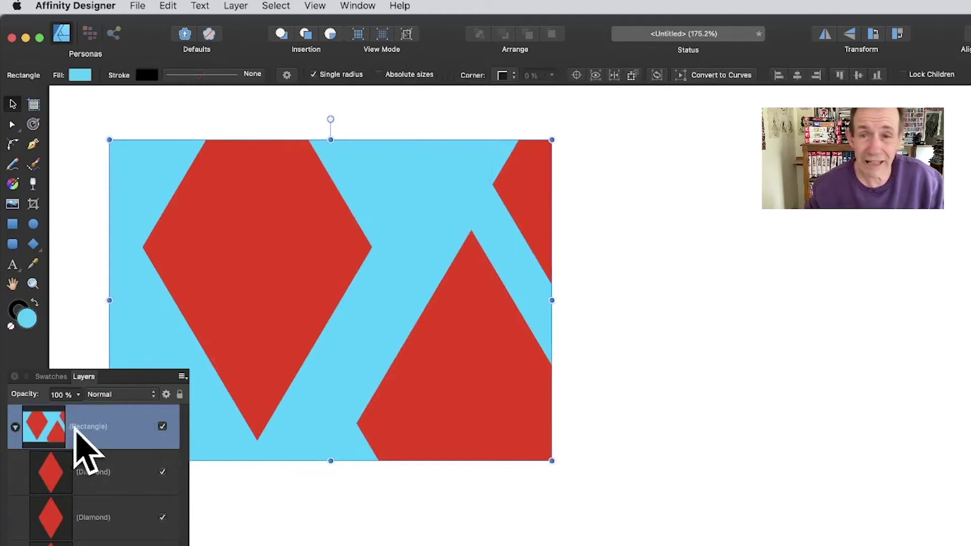
{"action": "left_click", "coordinate": [903, 75]}
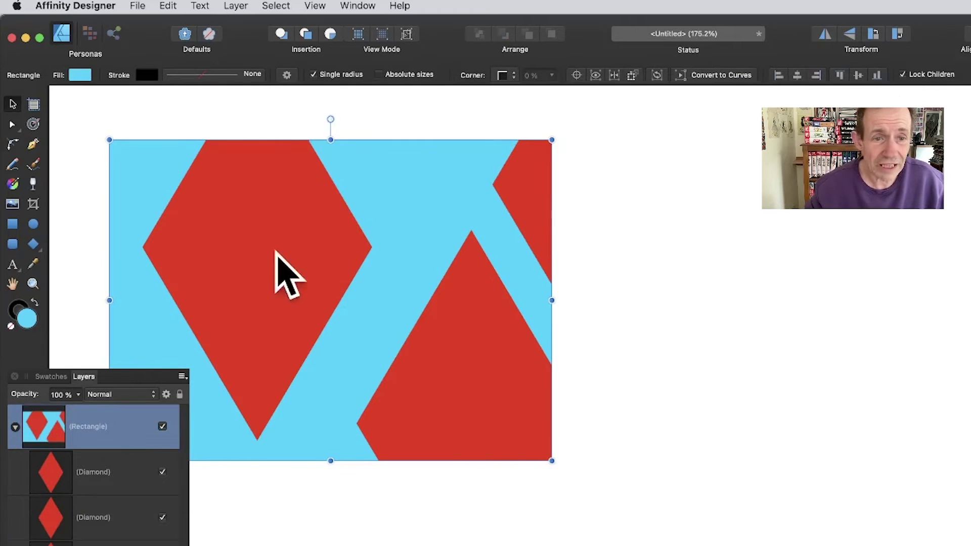
{"action": "left_click_drag", "start_coordinate": [275, 275], "coordinate": [410, 260]}
{"action": "left_click_drag", "start_coordinate": [606, 429], "coordinate": [501, 545]}
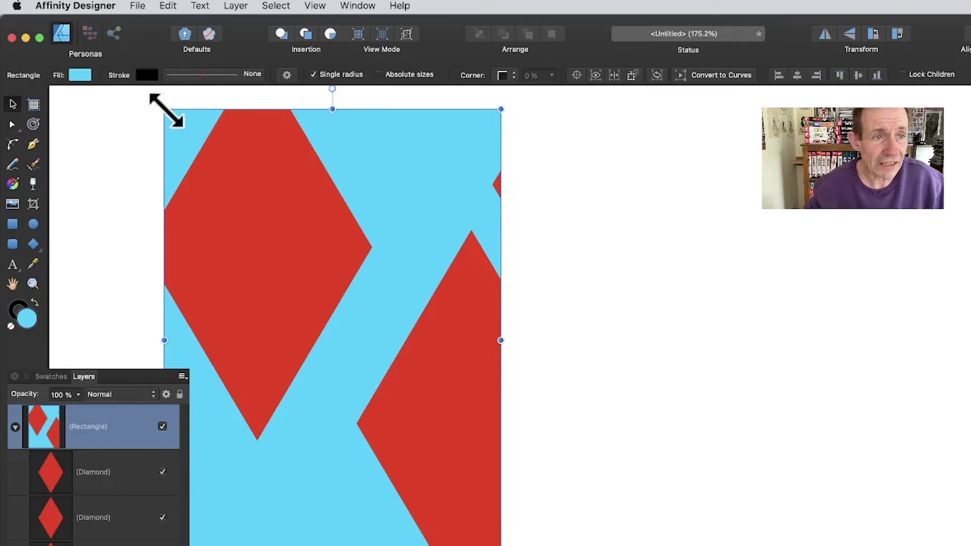
With Lock Children off, scale the rectangle down together with its diamonds and move it up and left
{"action": "left_click_drag", "start_coordinate": [164, 109], "coordinate": [234, 199]}
{"action": "left_click_drag", "start_coordinate": [353, 329], "coordinate": [288, 291]}
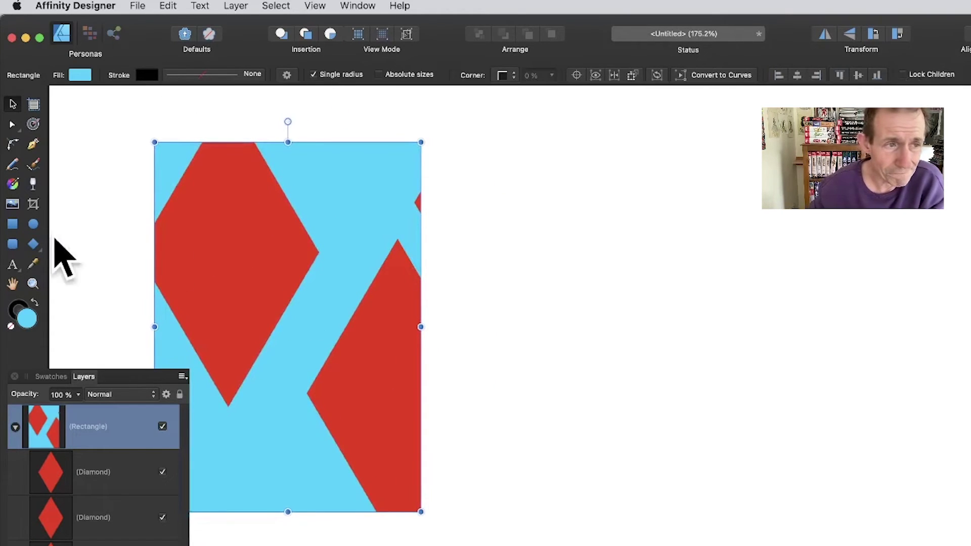
Draw a five-point star beside the rectangle with the Star Tool and move it over the rectangle's upper-right corner
{"action": "left_click", "coordinate": [33, 244]}
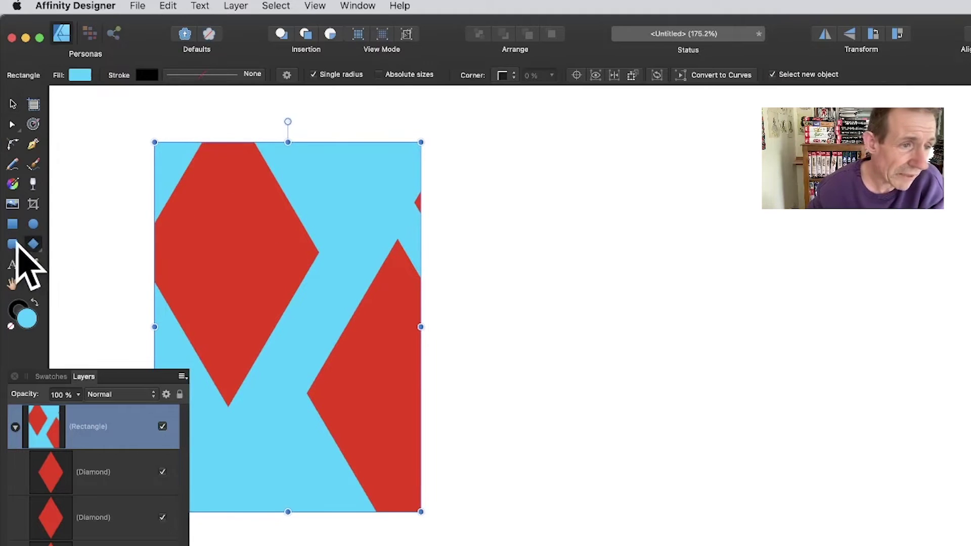
{"action": "left_click", "coordinate": [35, 245]}
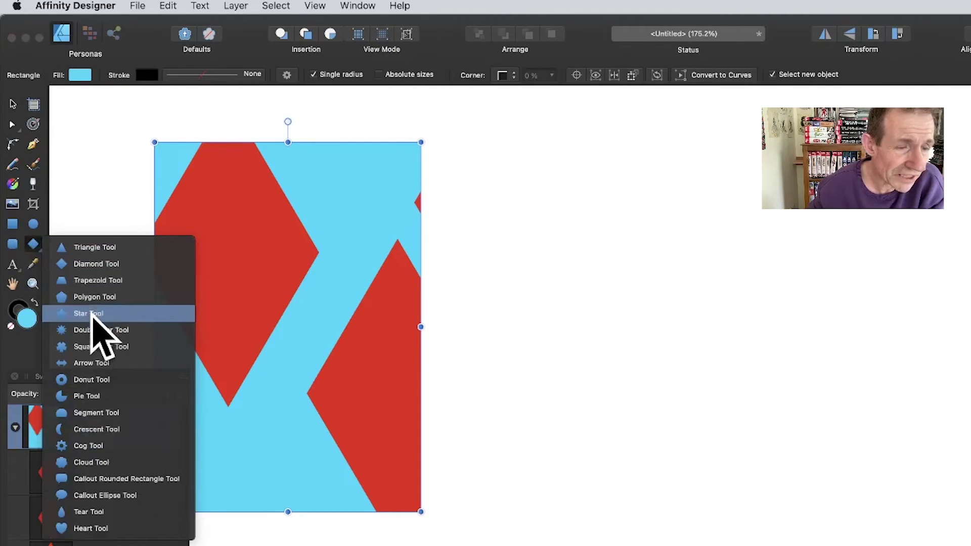
{"action": "left_click", "coordinate": [90, 314]}
{"action": "left_click_drag", "start_coordinate": [447, 221], "coordinate": [650, 407]}
{"action": "left_click", "coordinate": [12, 103]}
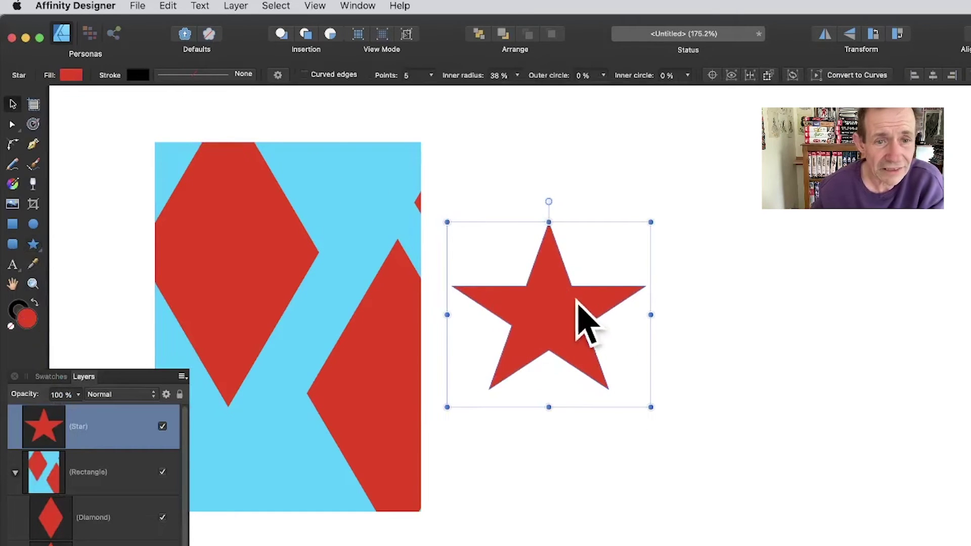
{"action": "left_click_drag", "start_coordinate": [581, 321], "coordinate": [418, 195]}
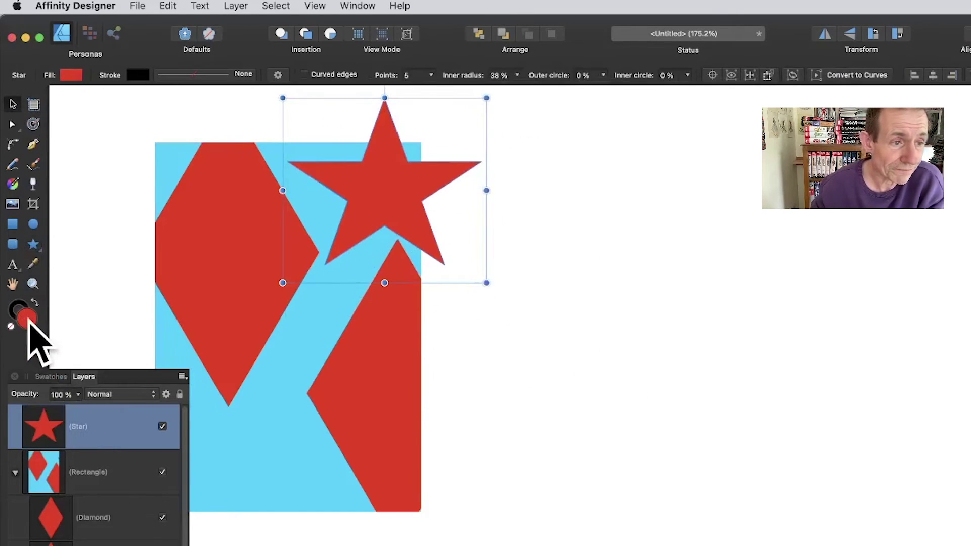
Recolour the star bright green
{"action": "left_click", "coordinate": [71, 76]}
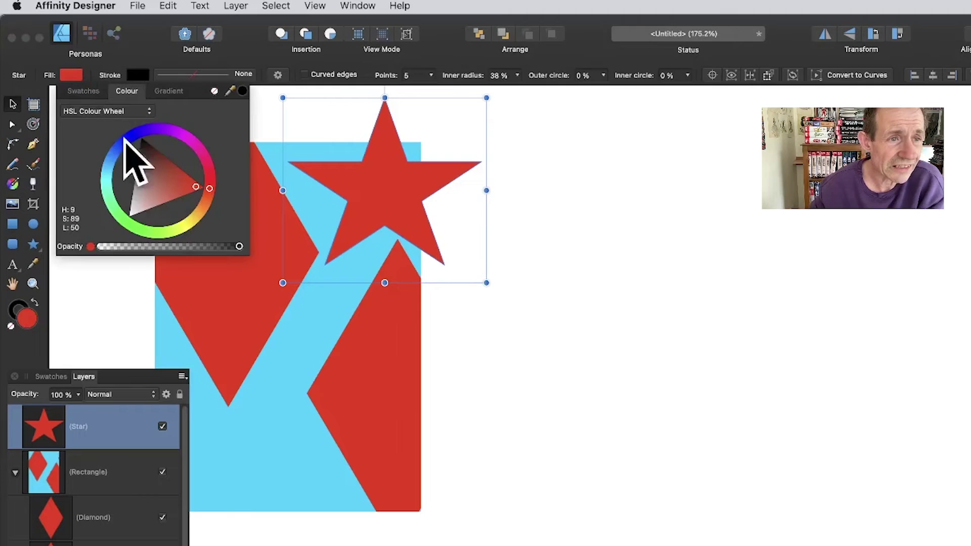
{"action": "left_click_drag", "start_coordinate": [113, 158], "coordinate": [132, 226]}
{"action": "left_click", "coordinate": [13, 103]}
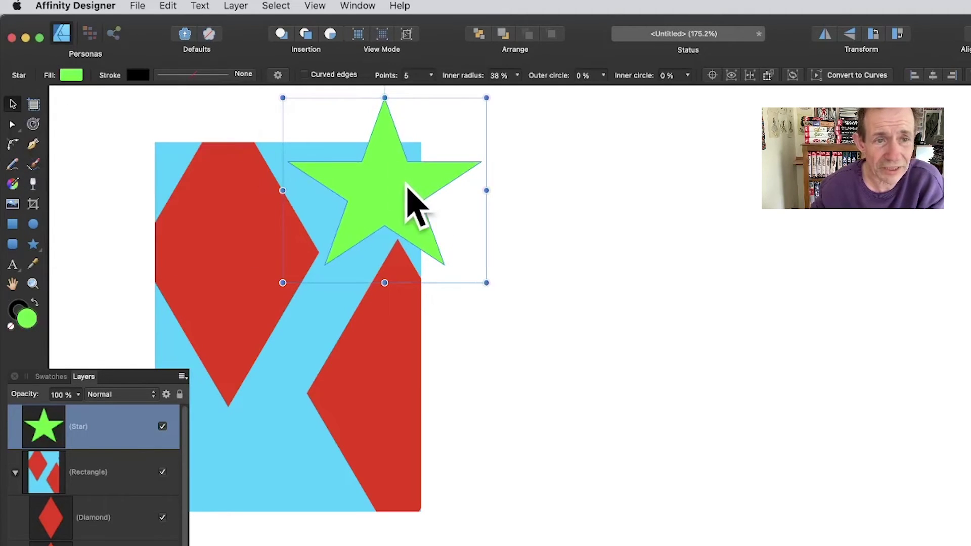
Shift the star slightly right and down, remove it from the canvas, and select the rectangle
{"action": "left_click_drag", "start_coordinate": [403, 192], "coordinate": [423, 197]}
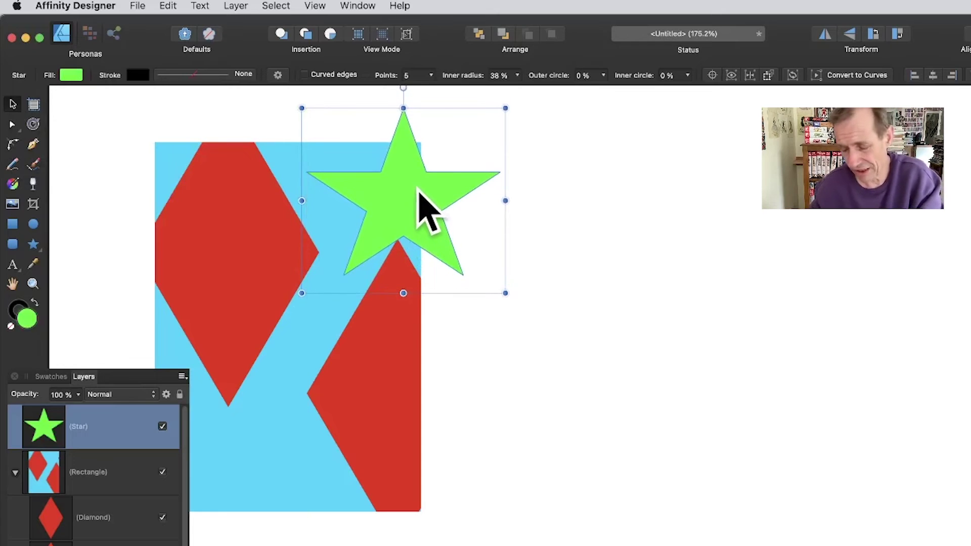
{"action": "key", "text": "Delete"}
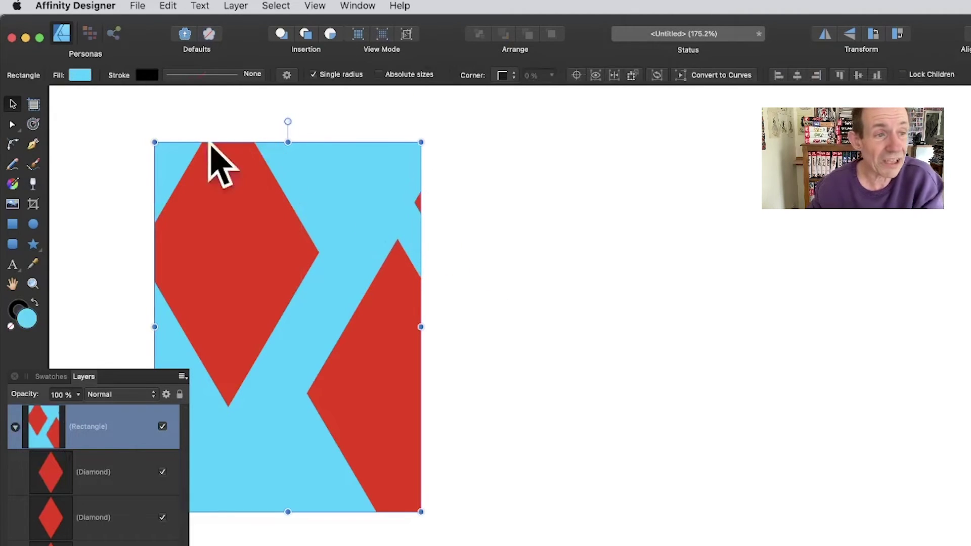
Draw a trial star inserted behind the selected rectangle, overlapping its upper-right area, and remove it
{"action": "left_click", "coordinate": [34, 245]}
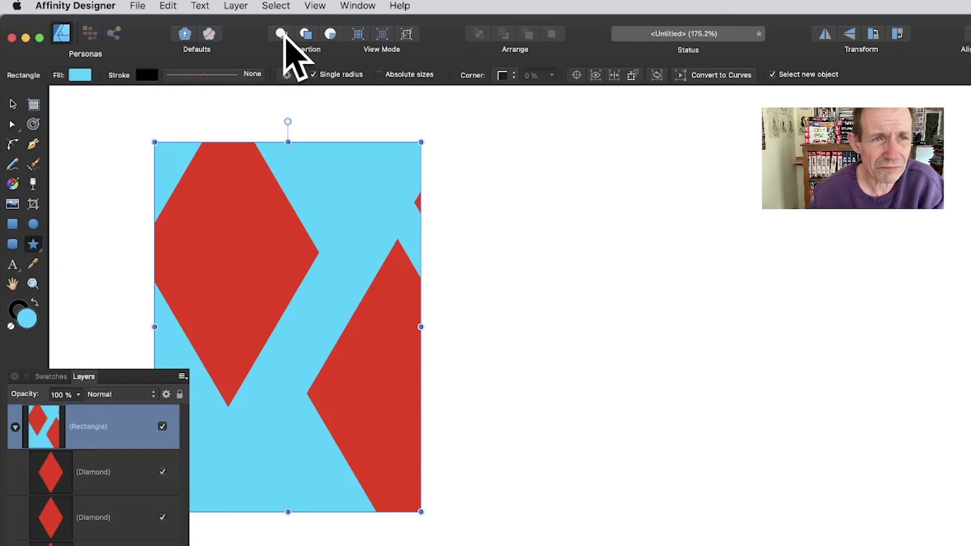
{"action": "left_click_drag", "start_coordinate": [312, 106], "coordinate": [535, 351]}
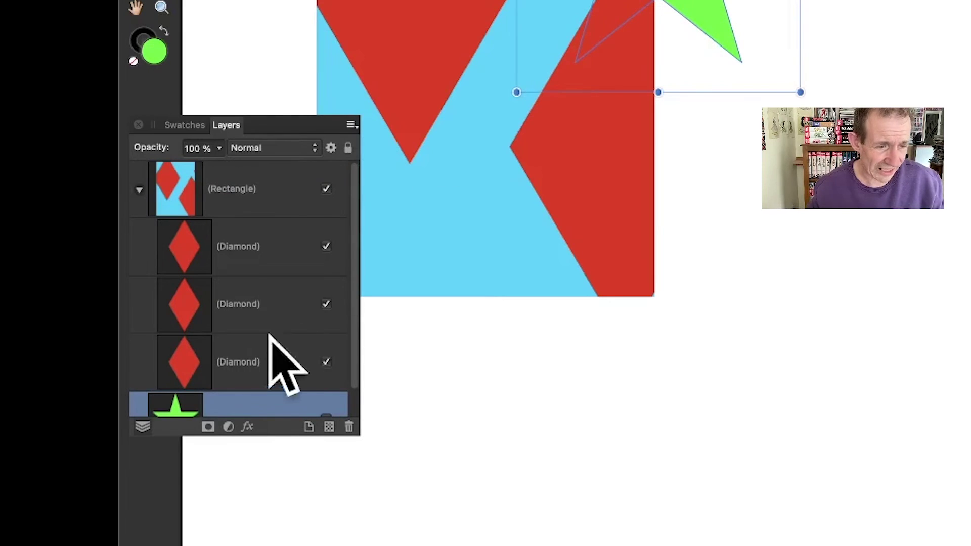
{"action": "scroll", "coordinate": [198, 382], "scroll_direction": "down", "scroll_amount": 2}
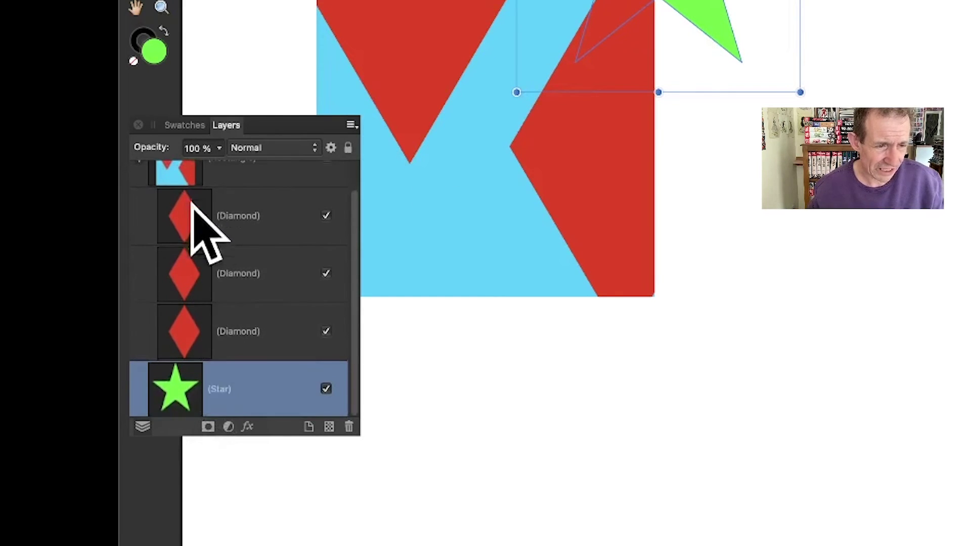
{"action": "key", "text": "Delete"}
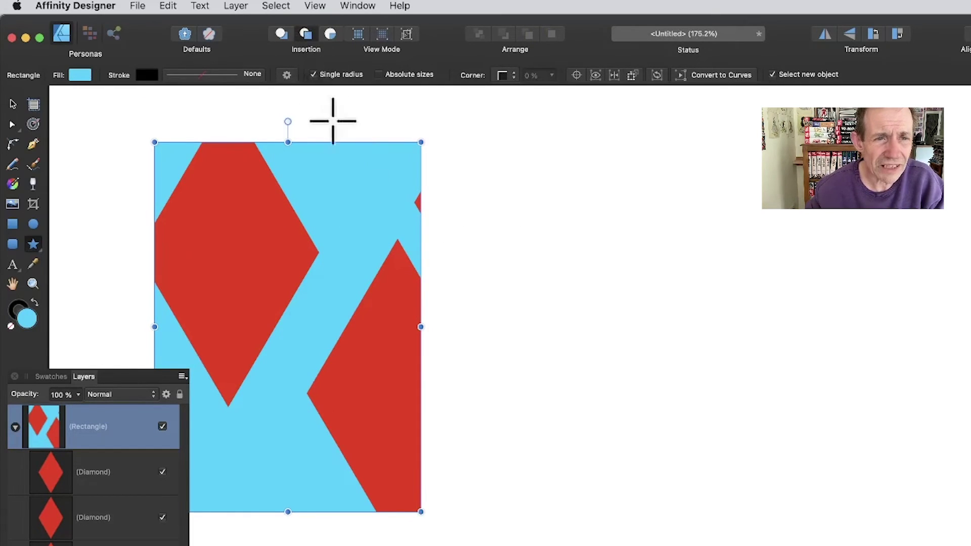
Draw trial stars above the rectangle at its upper corners and right edge with default insertion, and undo them
{"action": "left_click_drag", "start_coordinate": [333, 121], "coordinate": [498, 277]}
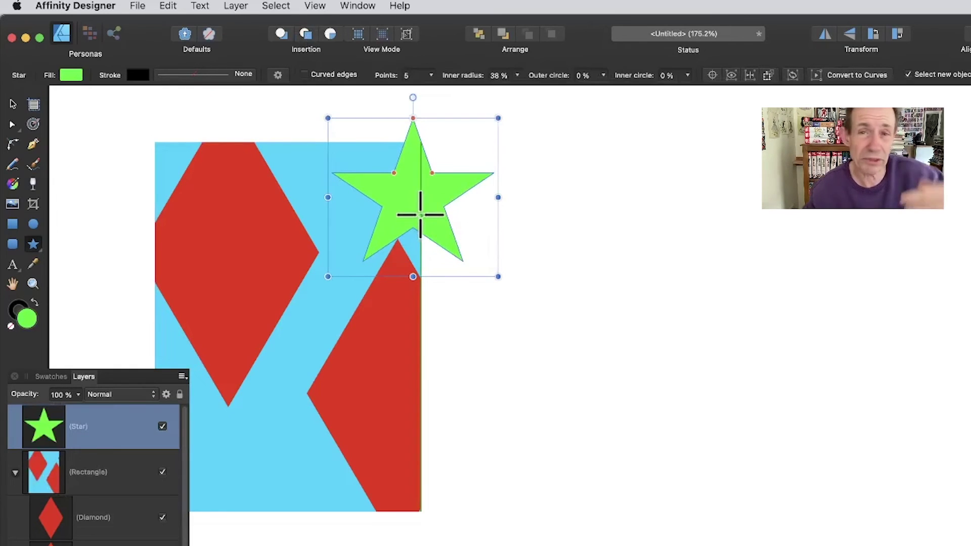
{"action": "key", "text": "super+z"}
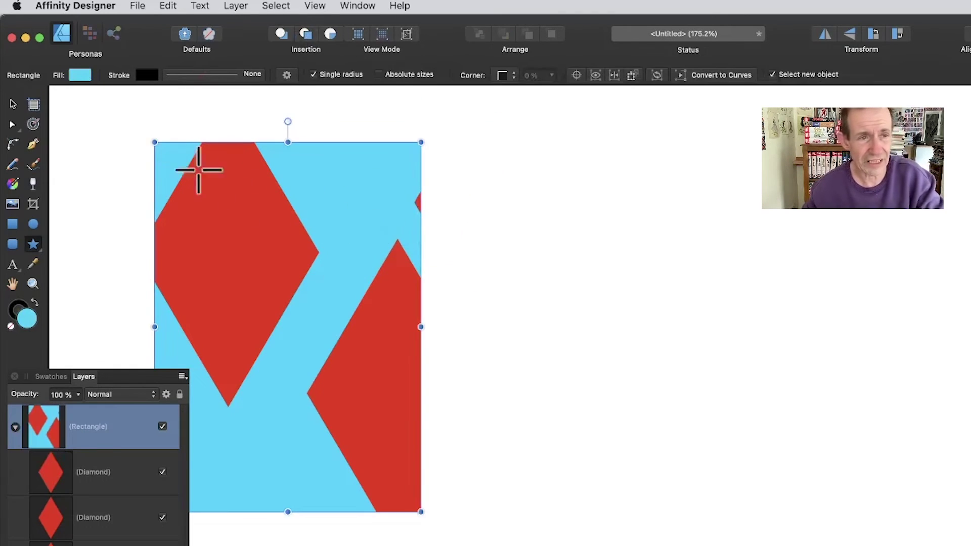
{"action": "left_click_drag", "start_coordinate": [86, 117], "coordinate": [280, 335]}
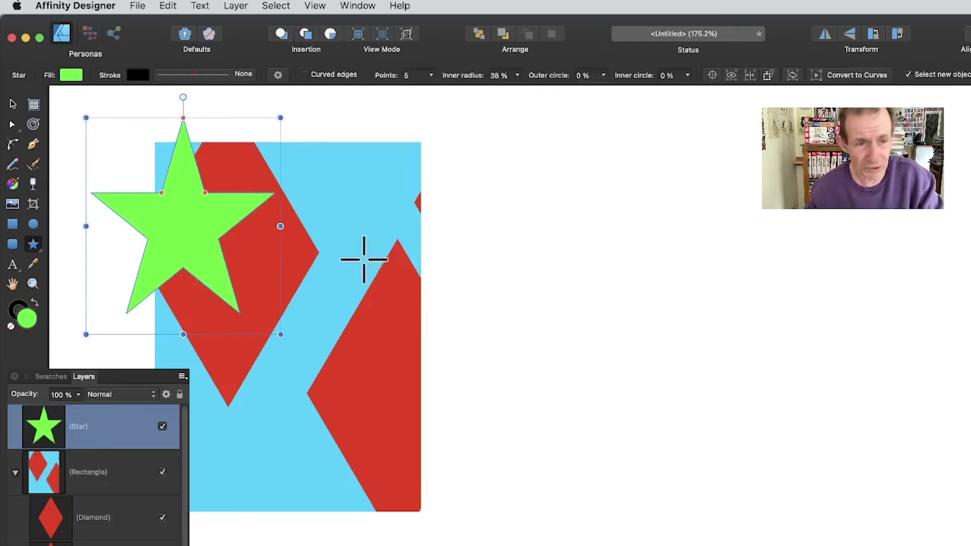
{"action": "left_click_drag", "start_coordinate": [351, 252], "coordinate": [445, 347]}
{"action": "key", "text": "super+z"}
{"action": "key", "text": "super+z"}
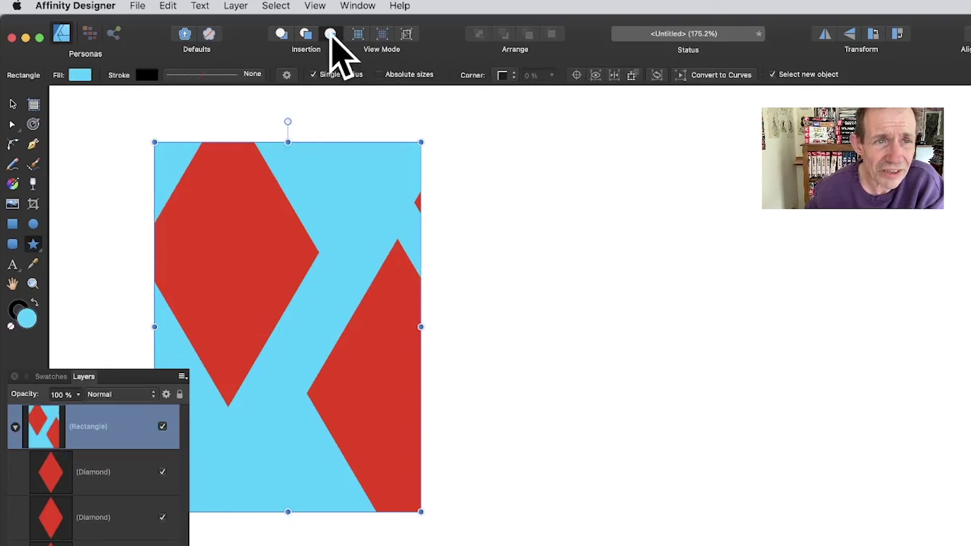
Draw a large green star inserted inside the selected rectangle across its right edge, and shift it left and down
{"action": "left_click_drag", "start_coordinate": [306, 117], "coordinate": [593, 400]}
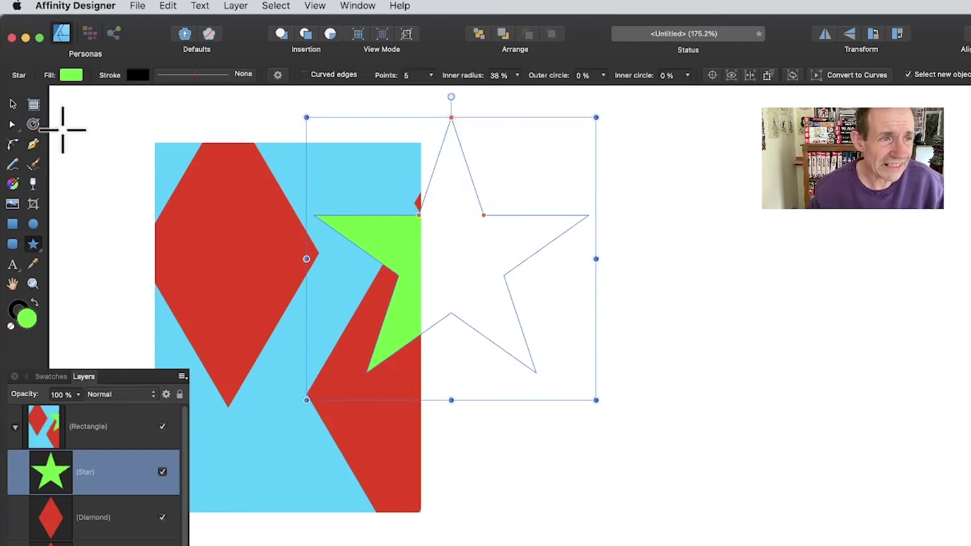
{"action": "left_click", "coordinate": [12, 103]}
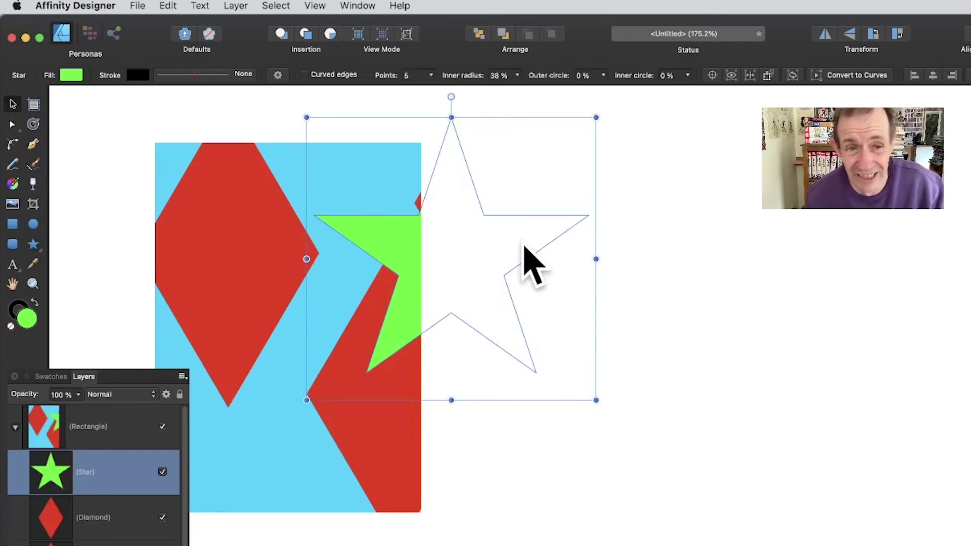
{"action": "left_click_drag", "start_coordinate": [523, 250], "coordinate": [456, 262]}
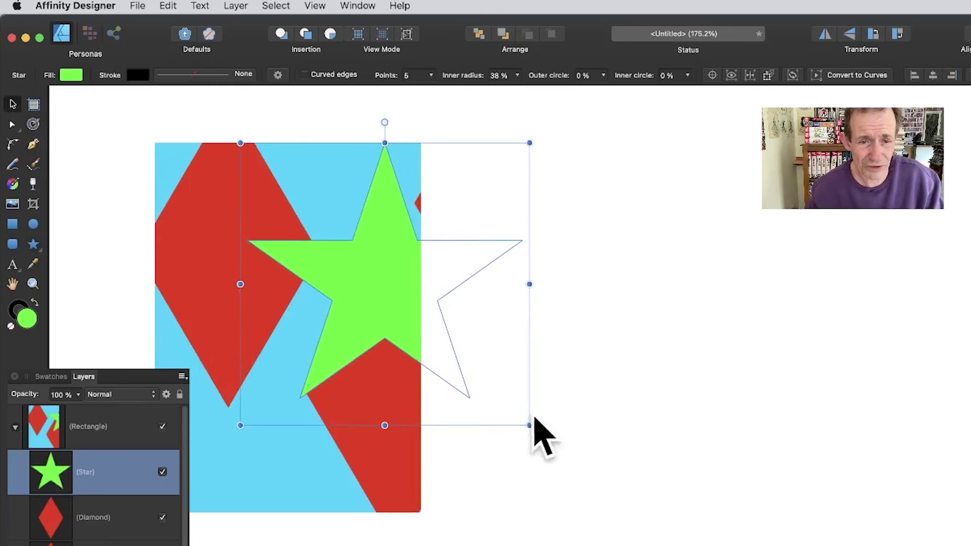
Scale the nested star down to less than half its width and place it across the rectangle's upper edge
{"action": "left_click_drag", "start_coordinate": [522, 423], "coordinate": [353, 289]}
{"action": "left_click_drag", "start_coordinate": [303, 225], "coordinate": [368, 170]}
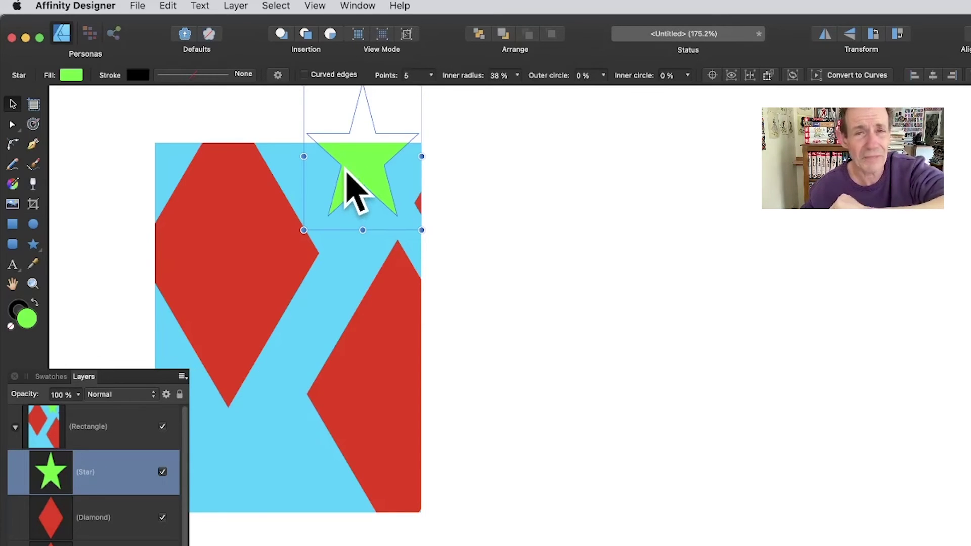
{"action": "left_click_drag", "start_coordinate": [356, 173], "coordinate": [352, 197]}
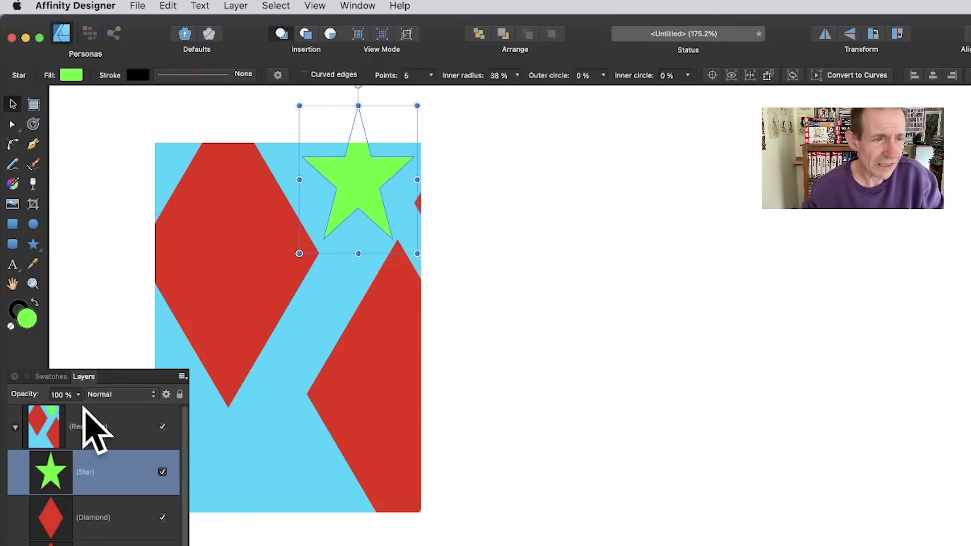
Insert a larger, very dark green star behind the small green star inside the rectangle, and move it up
{"action": "left_click", "coordinate": [247, 164]}
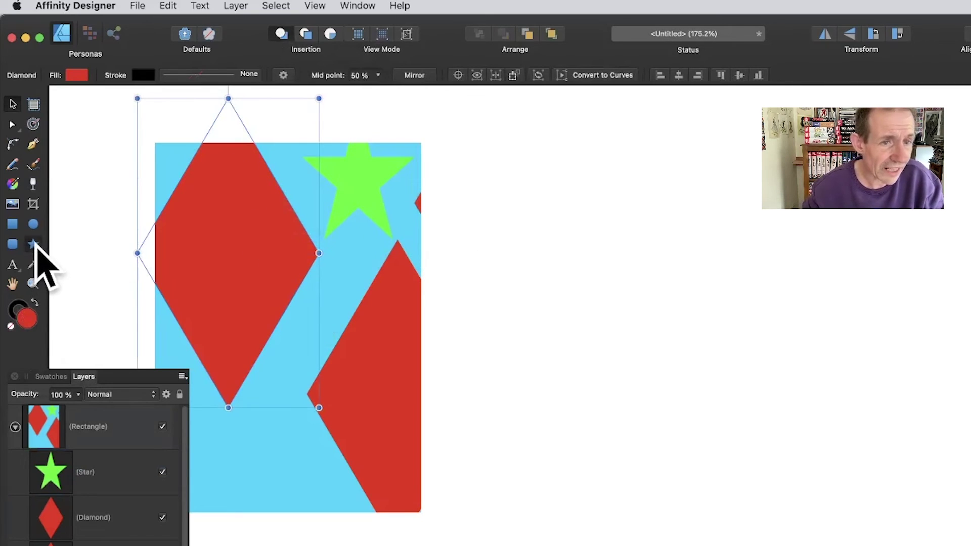
{"action": "left_click", "coordinate": [34, 244]}
{"action": "left_click", "coordinate": [12, 104]}
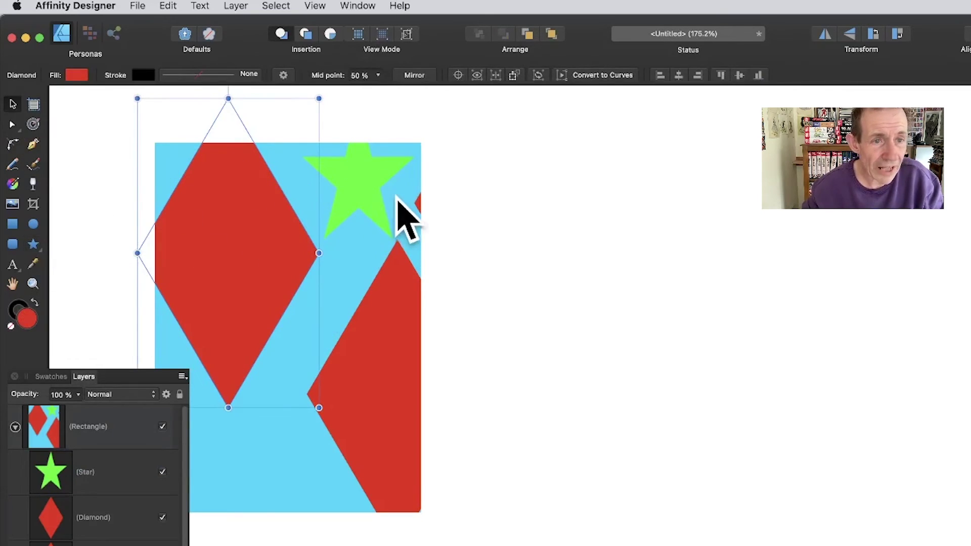
{"action": "left_click", "coordinate": [55, 478]}
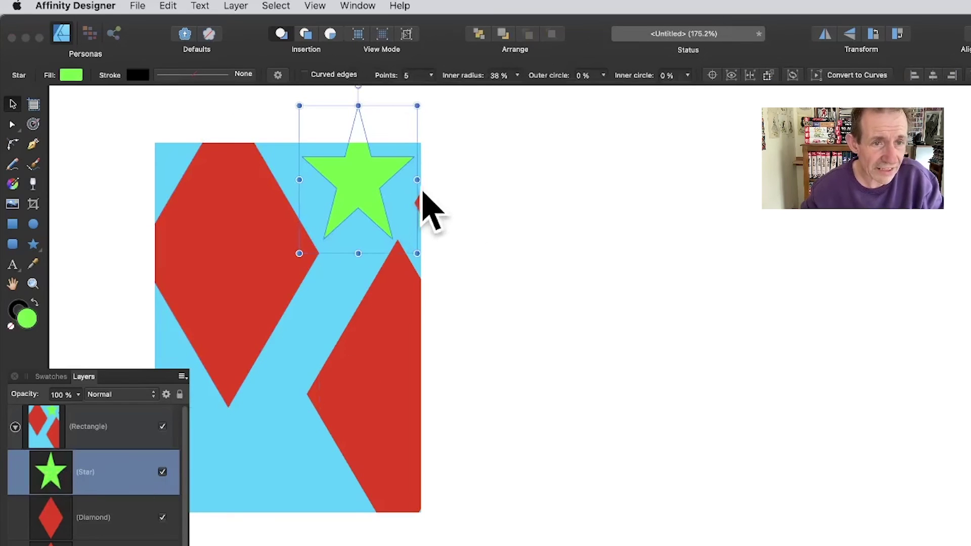
{"action": "left_click", "coordinate": [33, 244]}
{"action": "left_click", "coordinate": [281, 34]}
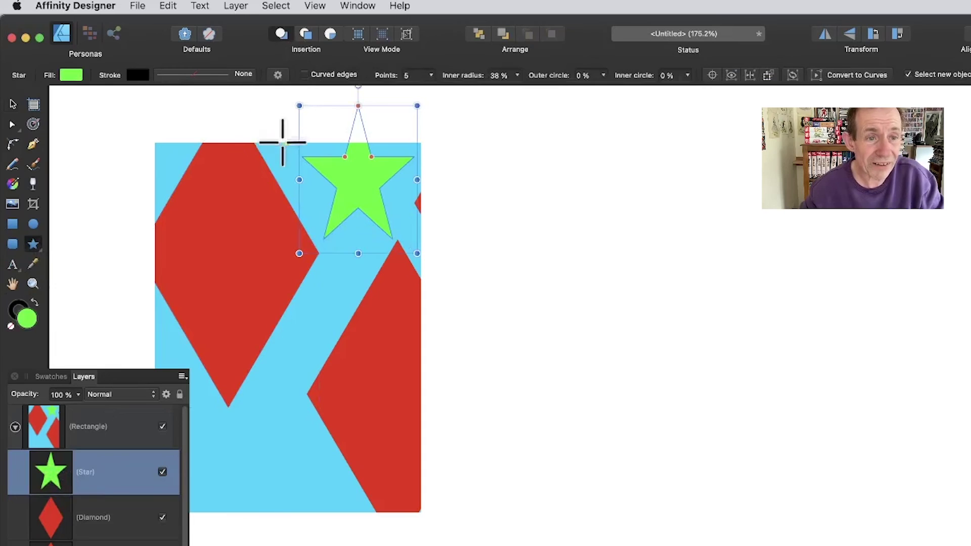
{"action": "left_click_drag", "start_coordinate": [276, 160], "coordinate": [538, 408]}
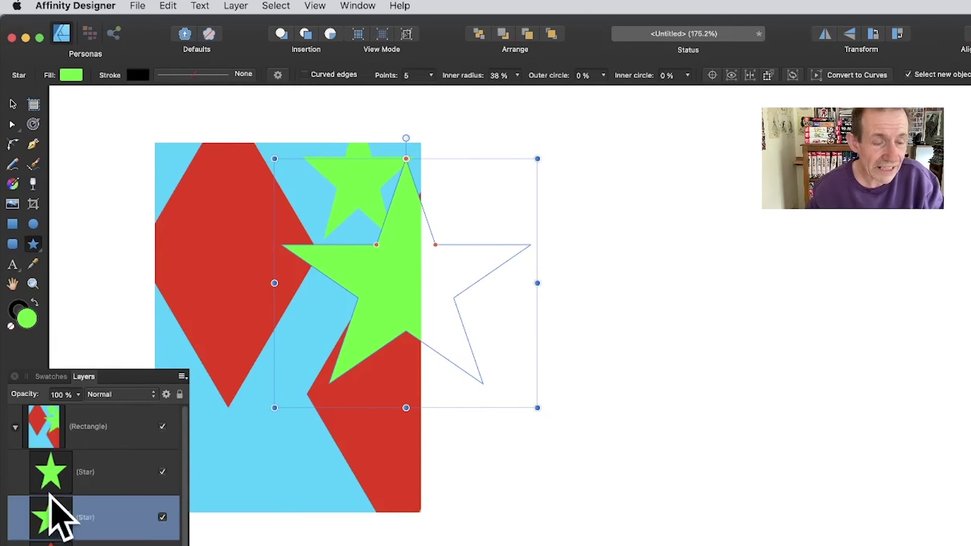
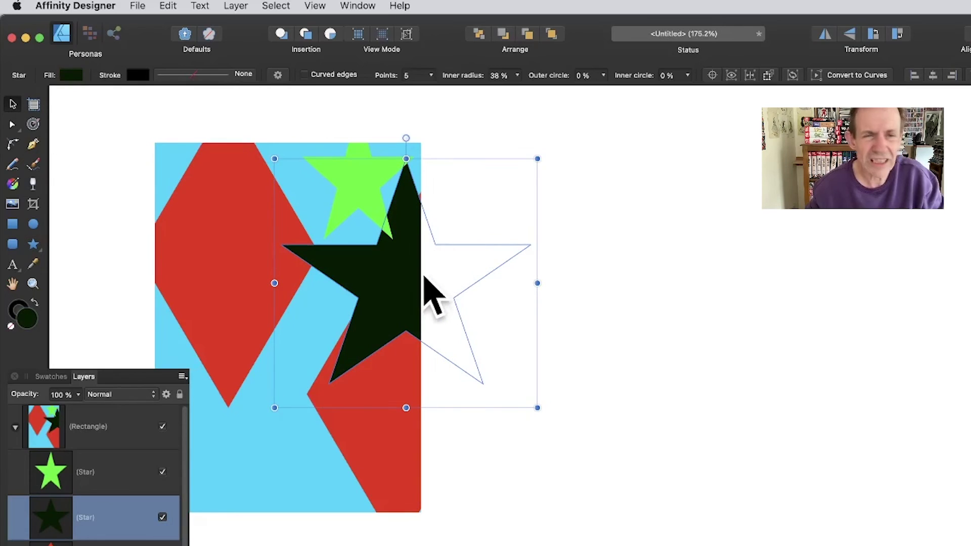
{"action": "left_click_drag", "start_coordinate": [413, 263], "coordinate": [403, 199]}
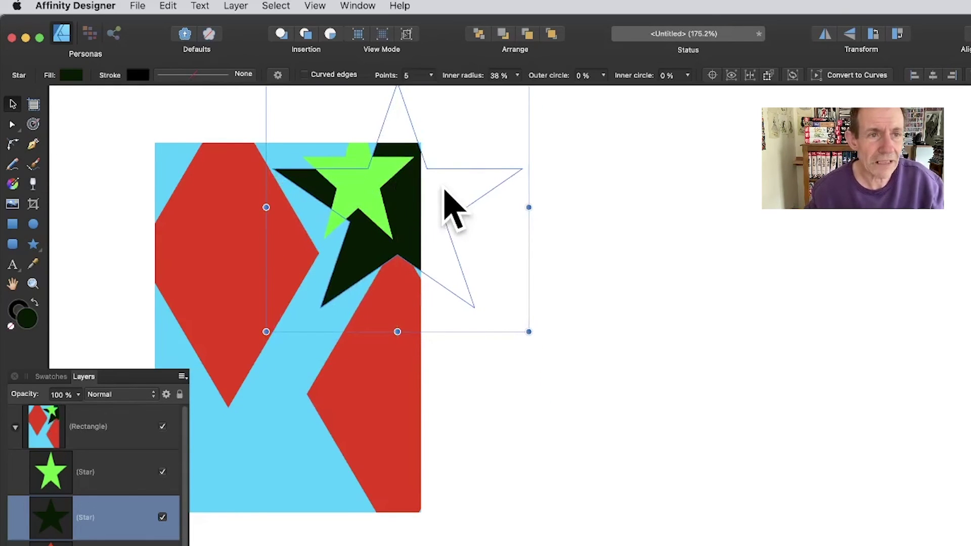
Draw a small dark star over the green star, inserted at the top of the layer stack
{"action": "left_click", "coordinate": [305, 34]}
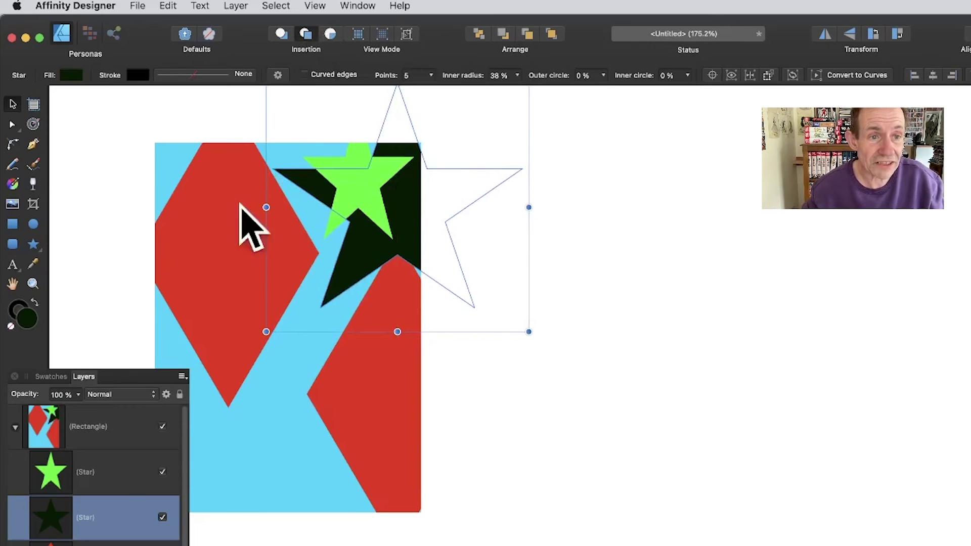
{"action": "left_click", "coordinate": [32, 245]}
{"action": "mouse_move", "coordinate": [338, 177]}
{"action": "left_mouse_down"}
{"action": "mouse_move", "coordinate": [389, 220]}
{"action": "mouse_move", "coordinate": [391, 239]}
{"action": "left_mouse_up"}
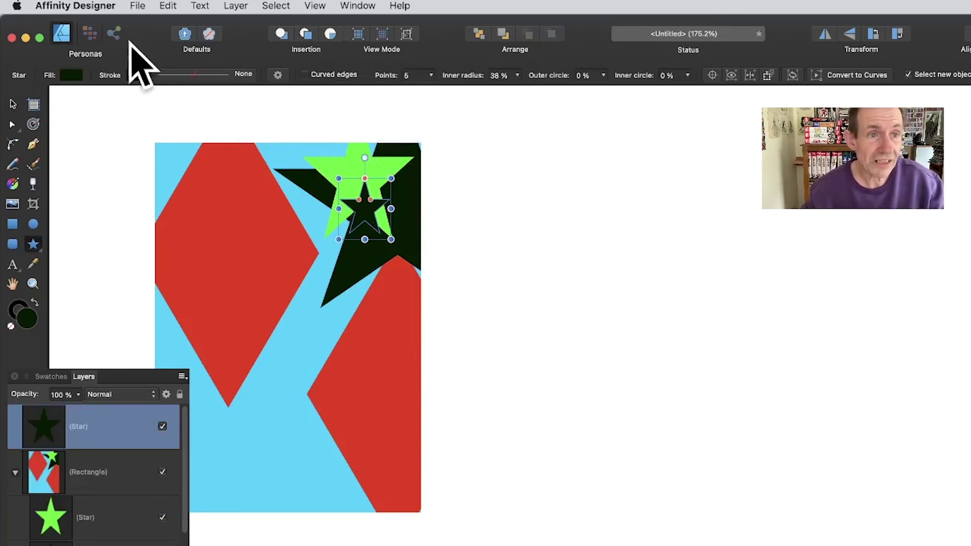
Select the nested diamond in the rectangle's lower-right part and move it left and slightly down
{"action": "left_click", "coordinate": [13, 104]}
{"action": "left_click", "coordinate": [268, 219]}
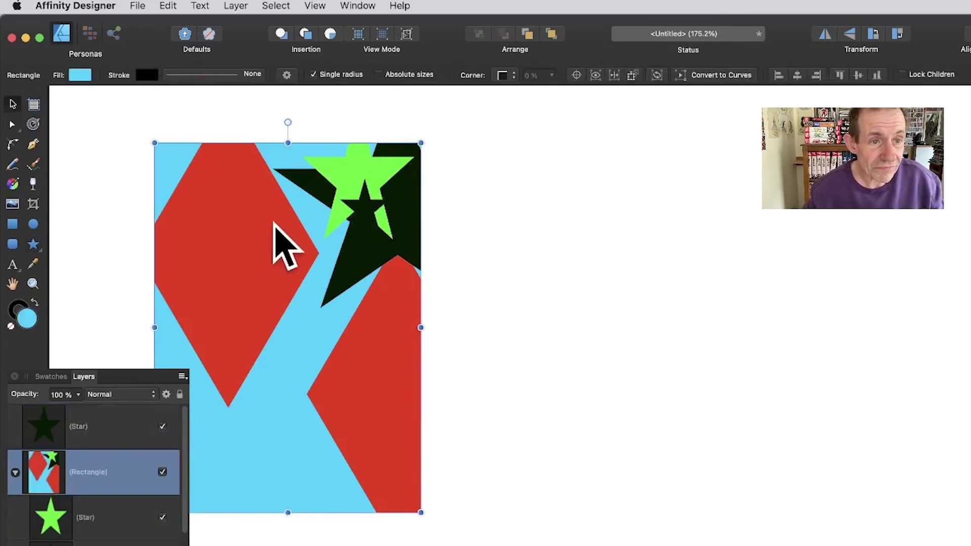
{"action": "scroll", "coordinate": [93, 529], "scroll_direction": "down", "scroll_amount": 2}
{"action": "left_click", "coordinate": [417, 203]}
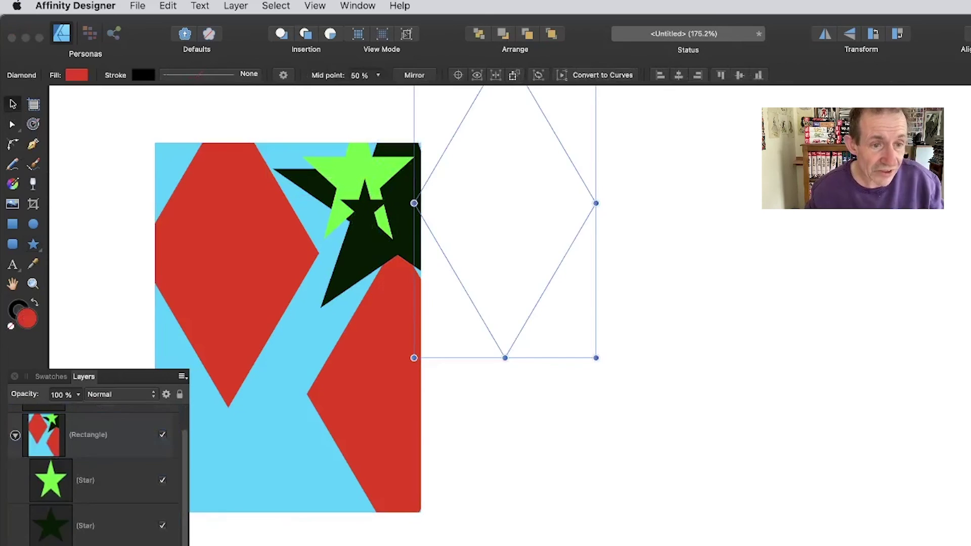
{"action": "scroll", "coordinate": [126, 538], "scroll_direction": "down", "scroll_amount": 2}
{"action": "left_click", "coordinate": [55, 539]}
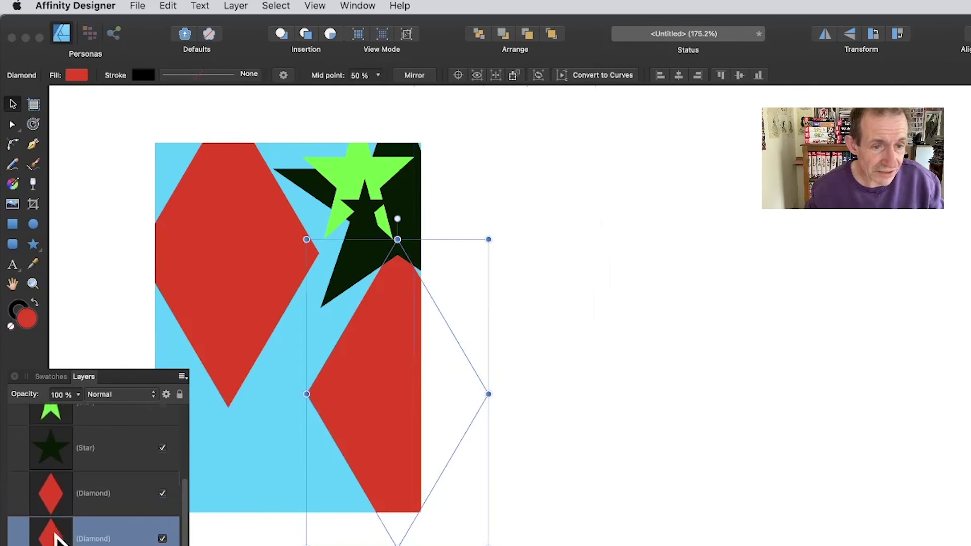
{"action": "left_click_drag", "start_coordinate": [374, 424], "coordinate": [325, 445]}
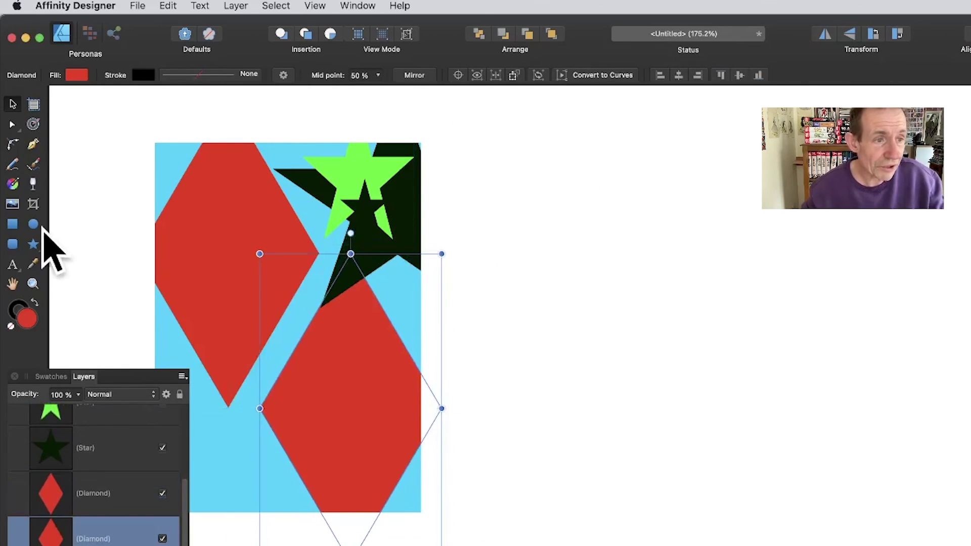
Draw three dark stars inserted inside the lower-right diamond, two of them crossing its right-hand edges
{"action": "left_click", "coordinate": [34, 244]}
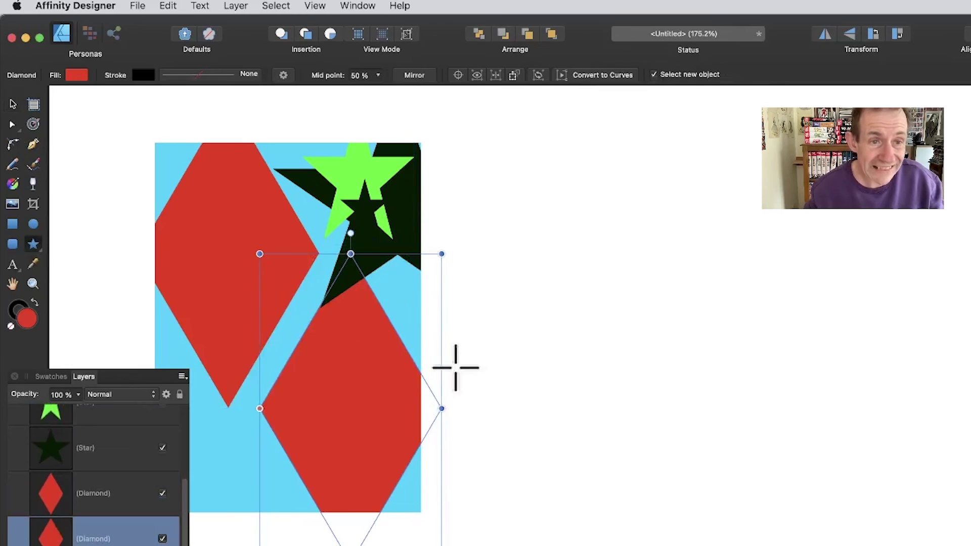
{"action": "left_click", "coordinate": [330, 34]}
{"action": "left_click_drag", "start_coordinate": [265, 328], "coordinate": [365, 428]}
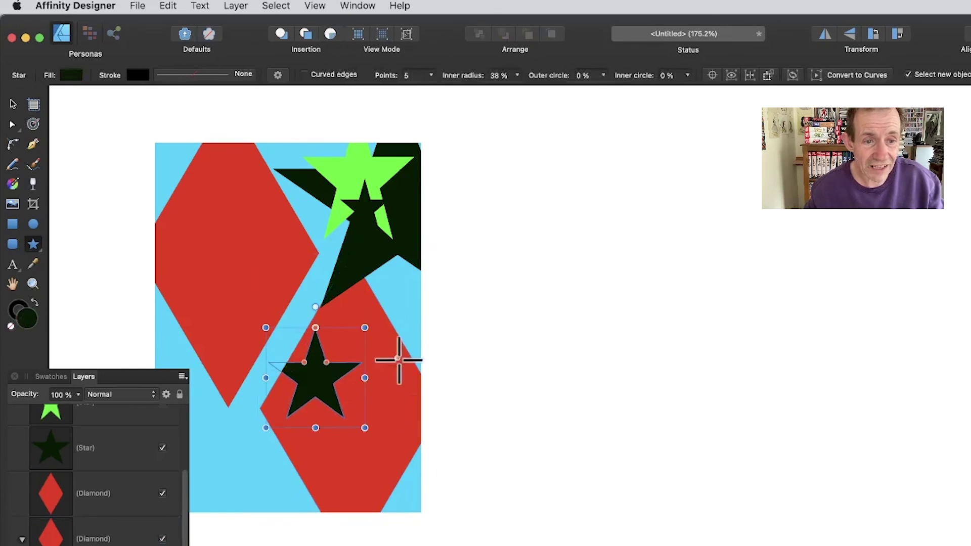
{"action": "left_click_drag", "start_coordinate": [348, 283], "coordinate": [466, 398]}
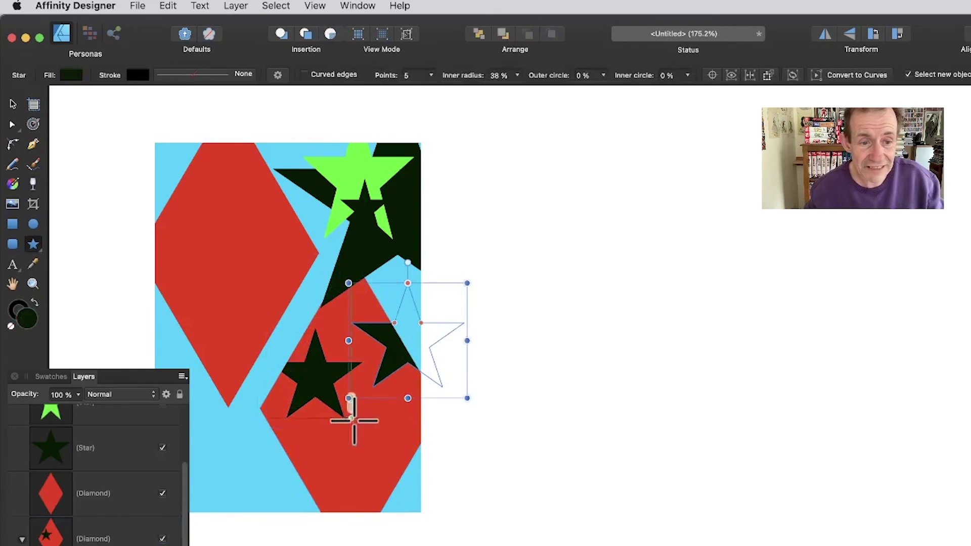
{"action": "left_click_drag", "start_coordinate": [352, 418], "coordinate": [449, 522]}
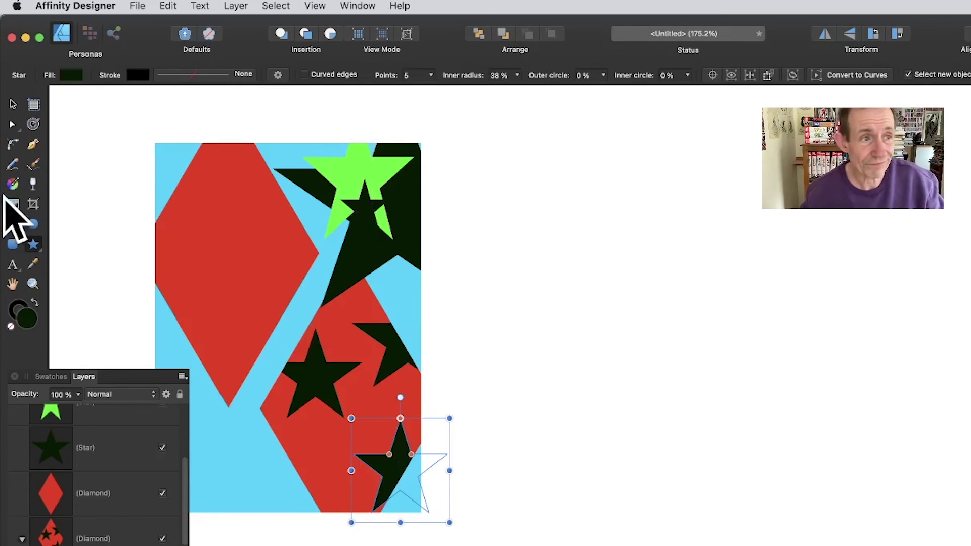
Move the lower-right diamond right and up with Lock Children on so its stars stay put, and turn Lock Children off
{"action": "left_click", "coordinate": [13, 104]}
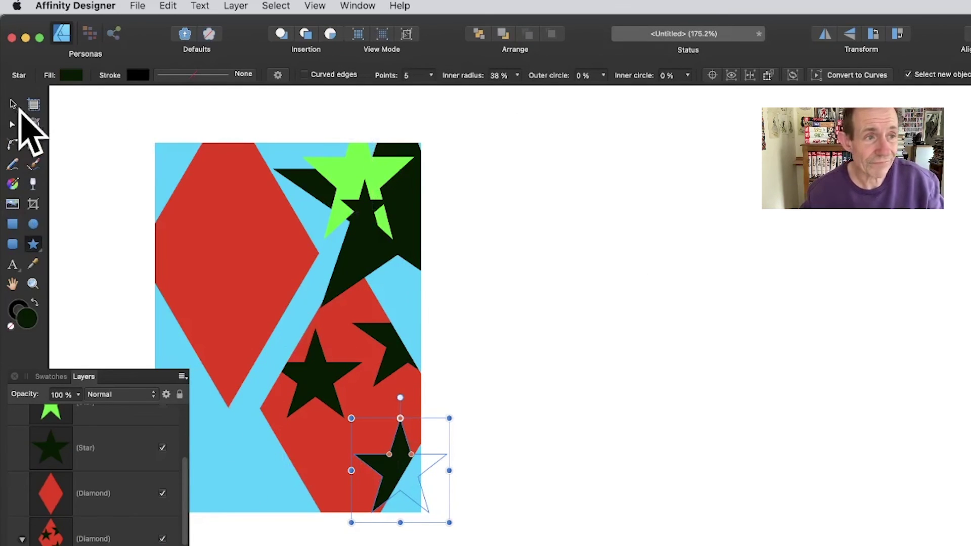
{"action": "left_click", "coordinate": [35, 539]}
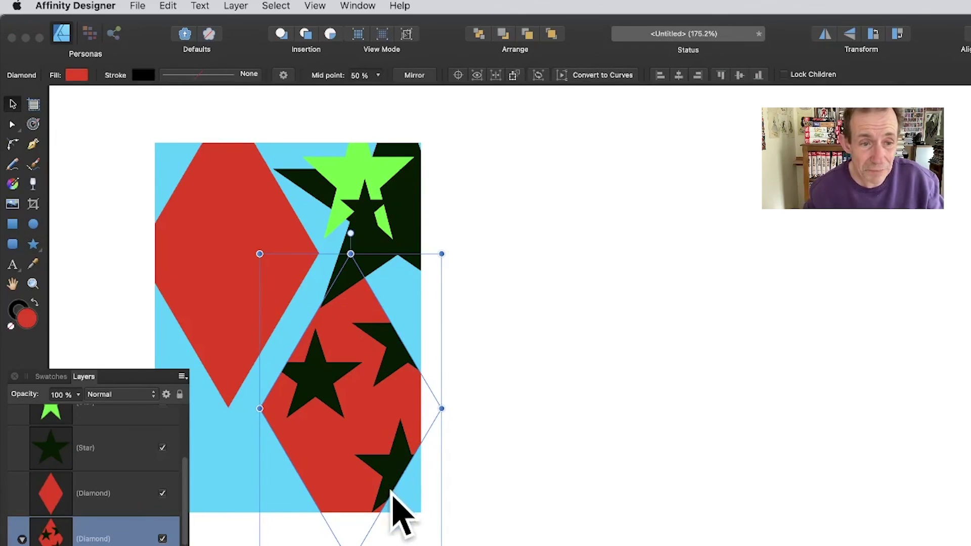
{"action": "left_click", "coordinate": [785, 74]}
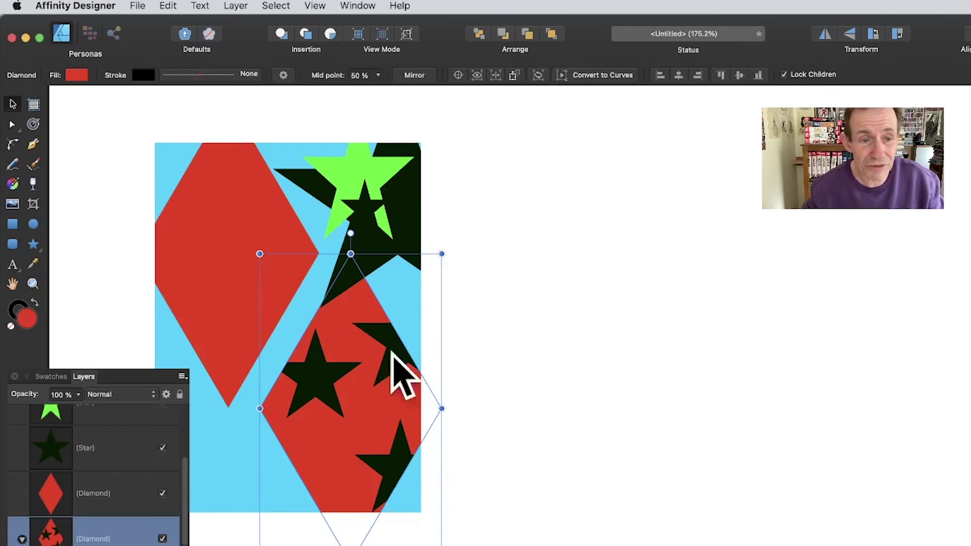
{"action": "left_click_drag", "start_coordinate": [332, 384], "coordinate": [359, 394]}
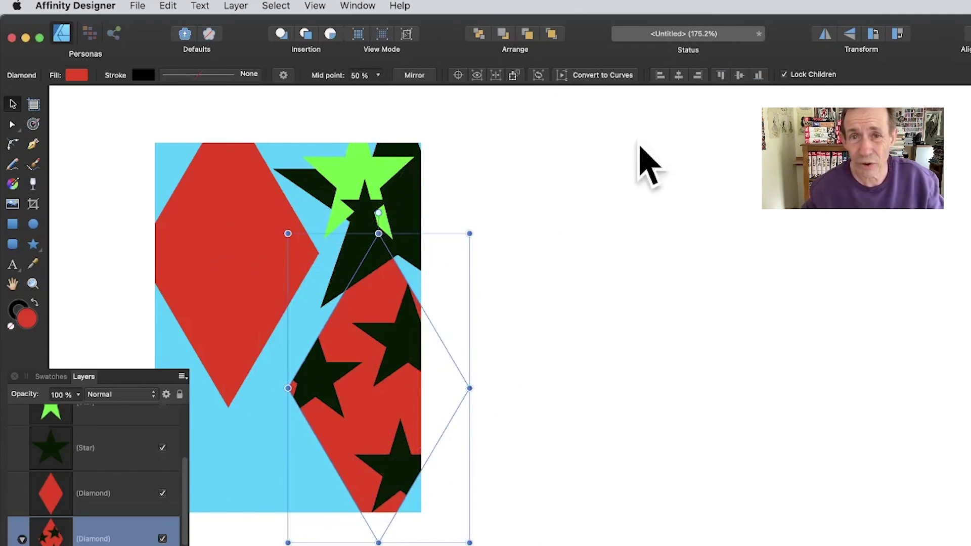
{"action": "left_click", "coordinate": [785, 75]}
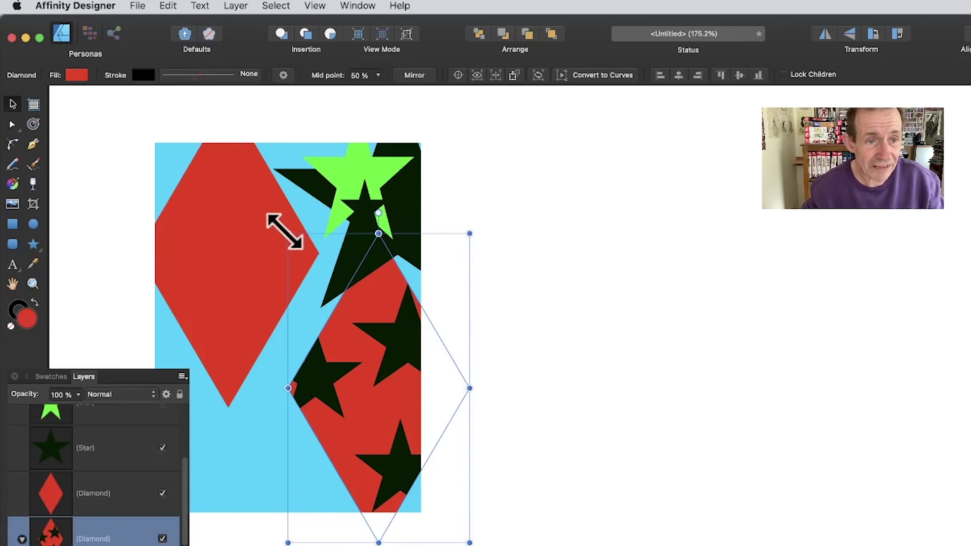
Shrink the star-filled diamond to about half size with its stars, move it beside the large diamond's lower-right edge, and place three copies below it
{"action": "left_click_drag", "start_coordinate": [287, 232], "coordinate": [343, 353]}
{"action": "left_click_drag", "start_coordinate": [394, 466], "coordinate": [314, 373]}
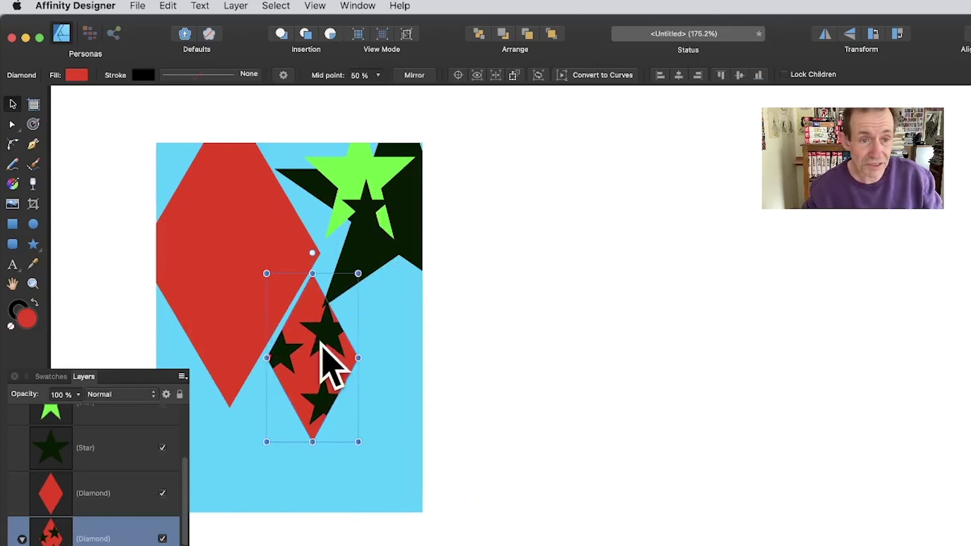
{"action": "left_click_drag", "start_coordinate": [325, 357], "coordinate": [282, 444]}
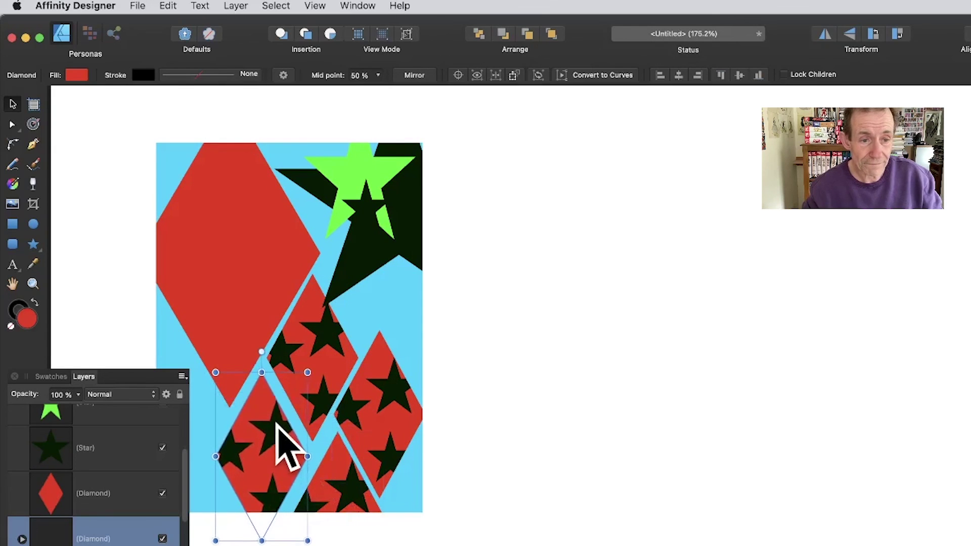
{"action": "scroll", "coordinate": [116, 514], "scroll_direction": "down", "scroll_amount": 2}
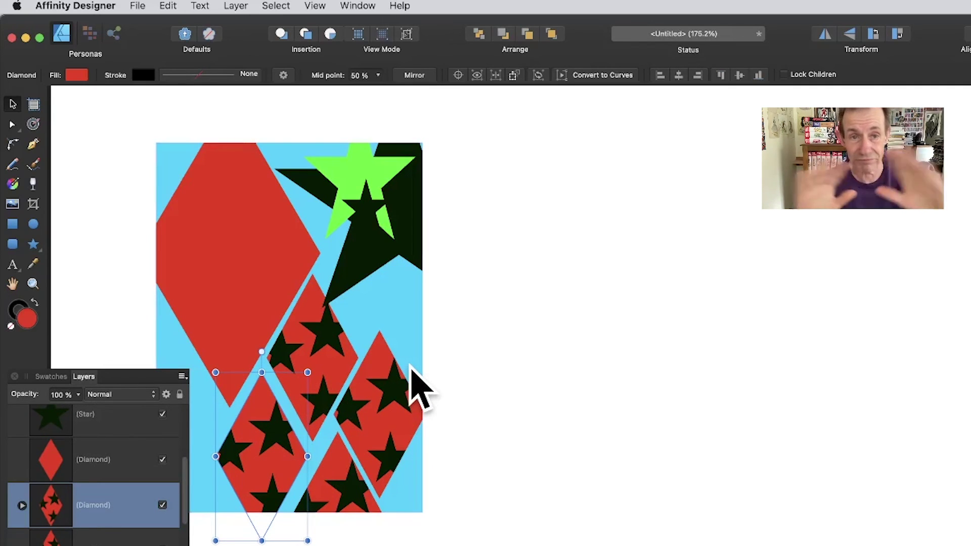
Enlarge the blue rectangle from its upper-right corner with Lock Children off so the nested diamonds and stars scale with it
{"action": "left_click", "coordinate": [249, 206]}
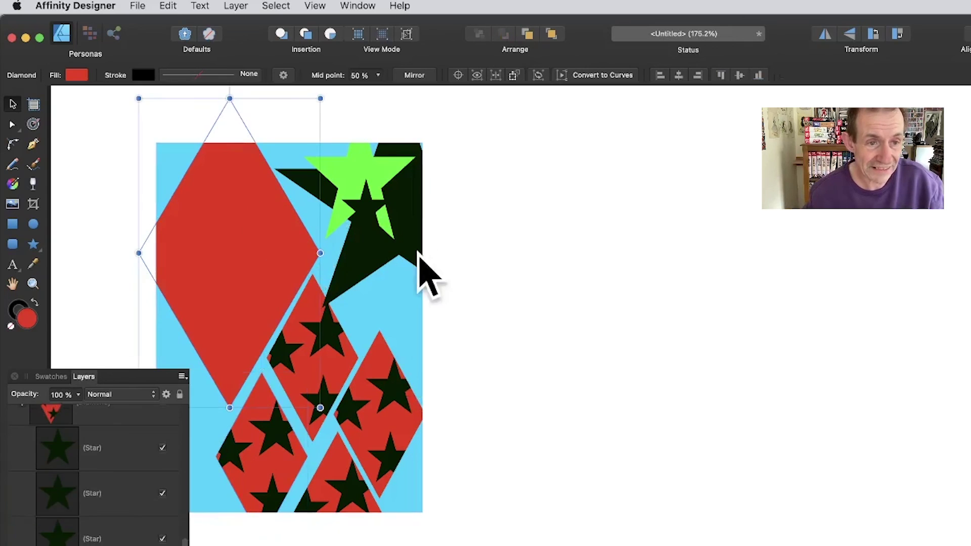
{"action": "left_click", "coordinate": [387, 304]}
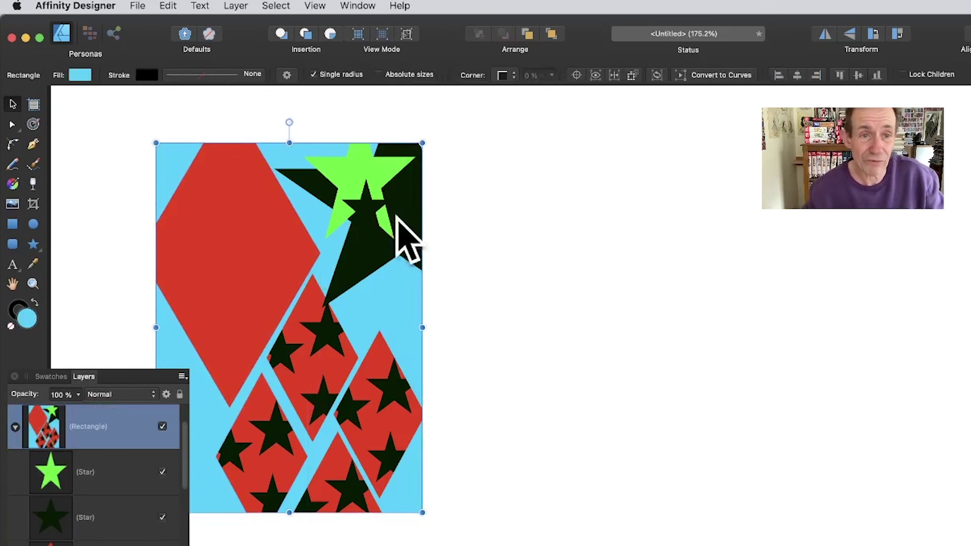
{"action": "left_click_drag", "start_coordinate": [423, 144], "coordinate": [470, 118]}
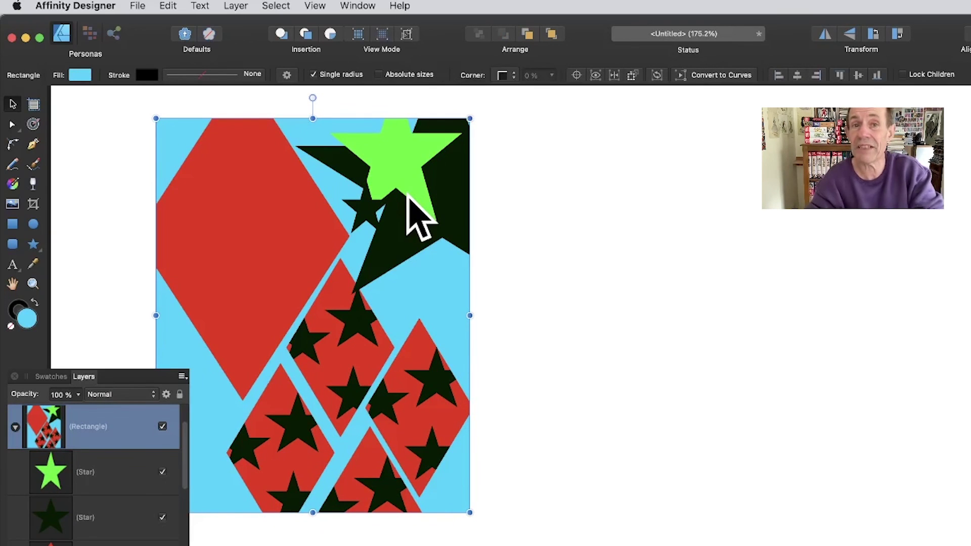